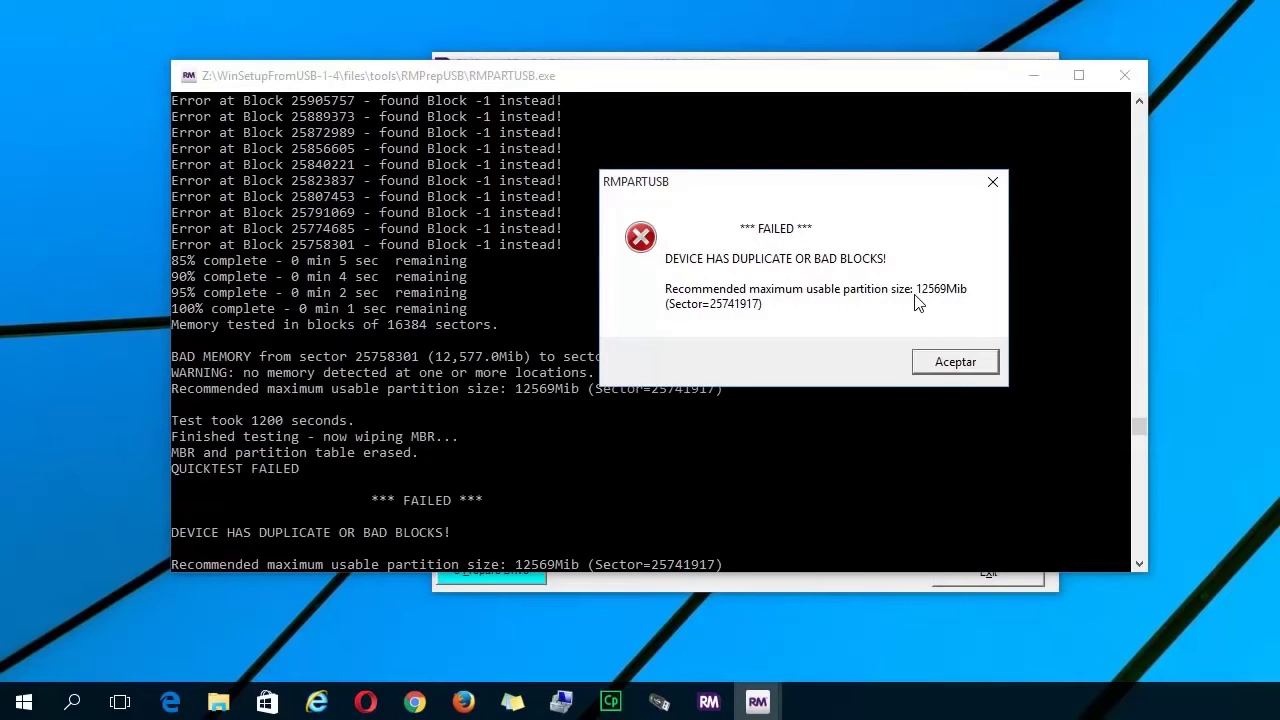
Dismiss the quick size test error messages and set the partition size to 12500 MiB
click(955, 363)
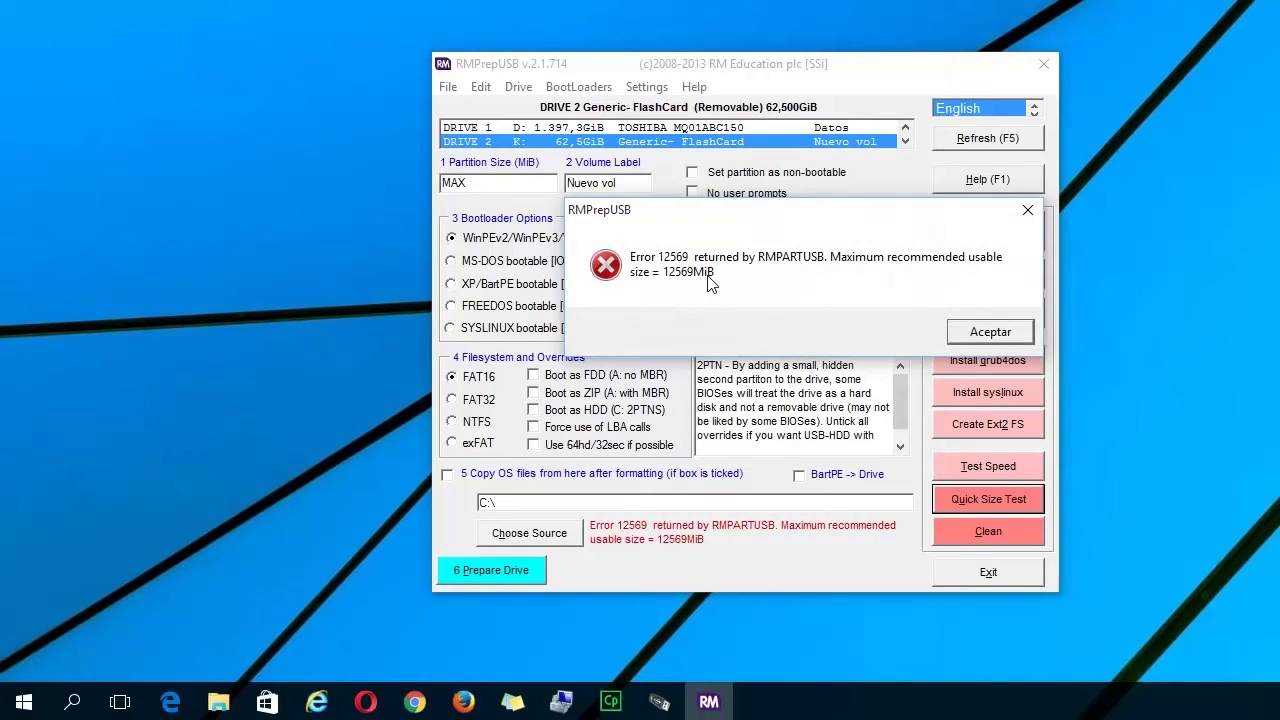
click(985, 329)
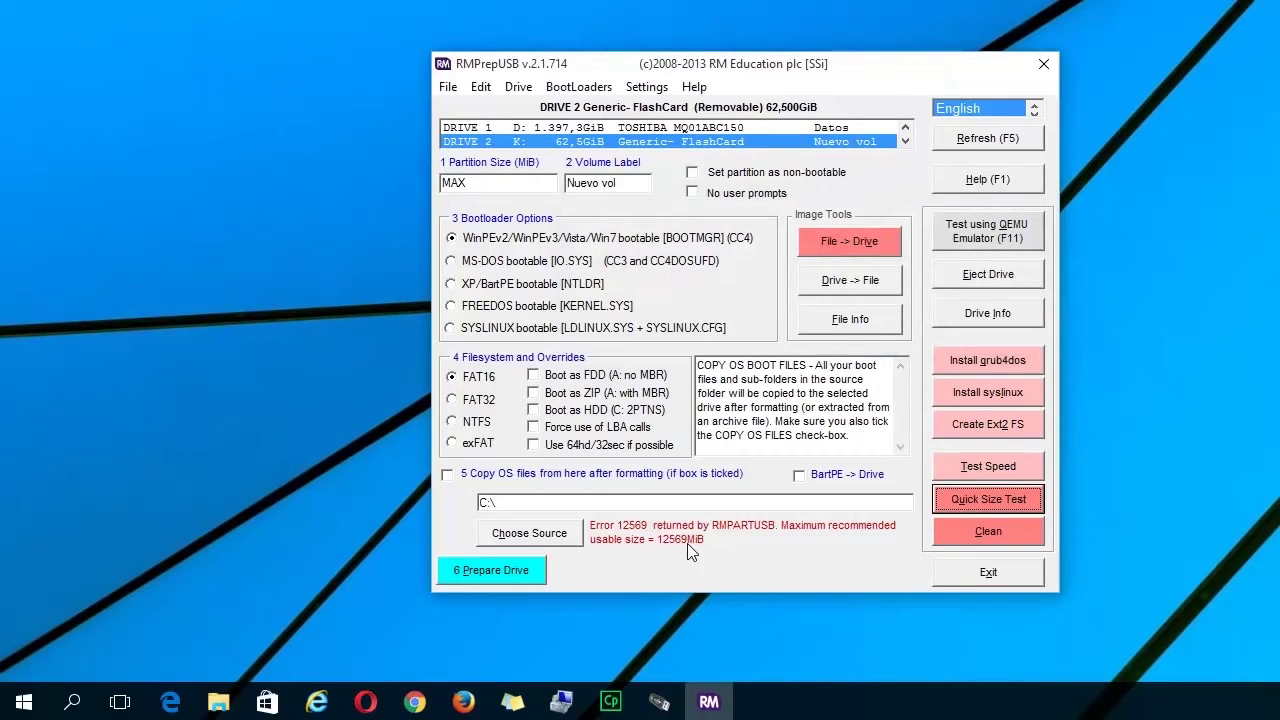
drag(482, 185, 443, 186)
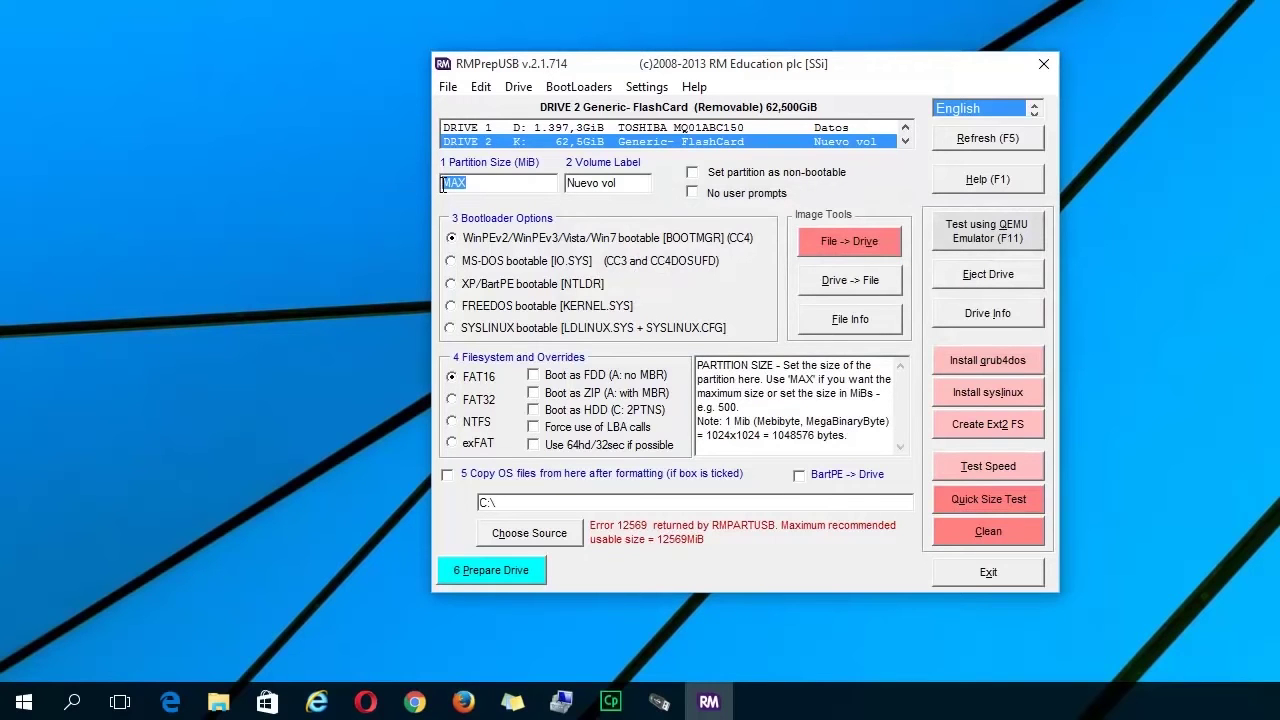
text(12500)
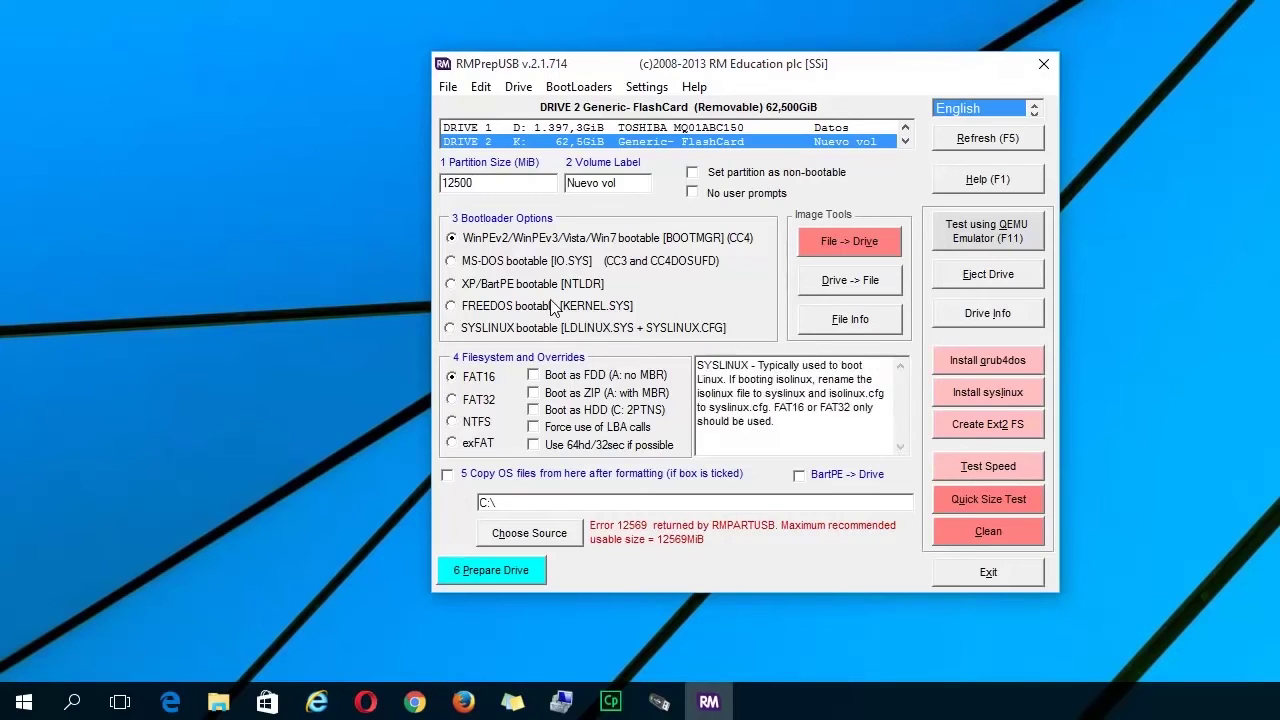
click(458, 402)
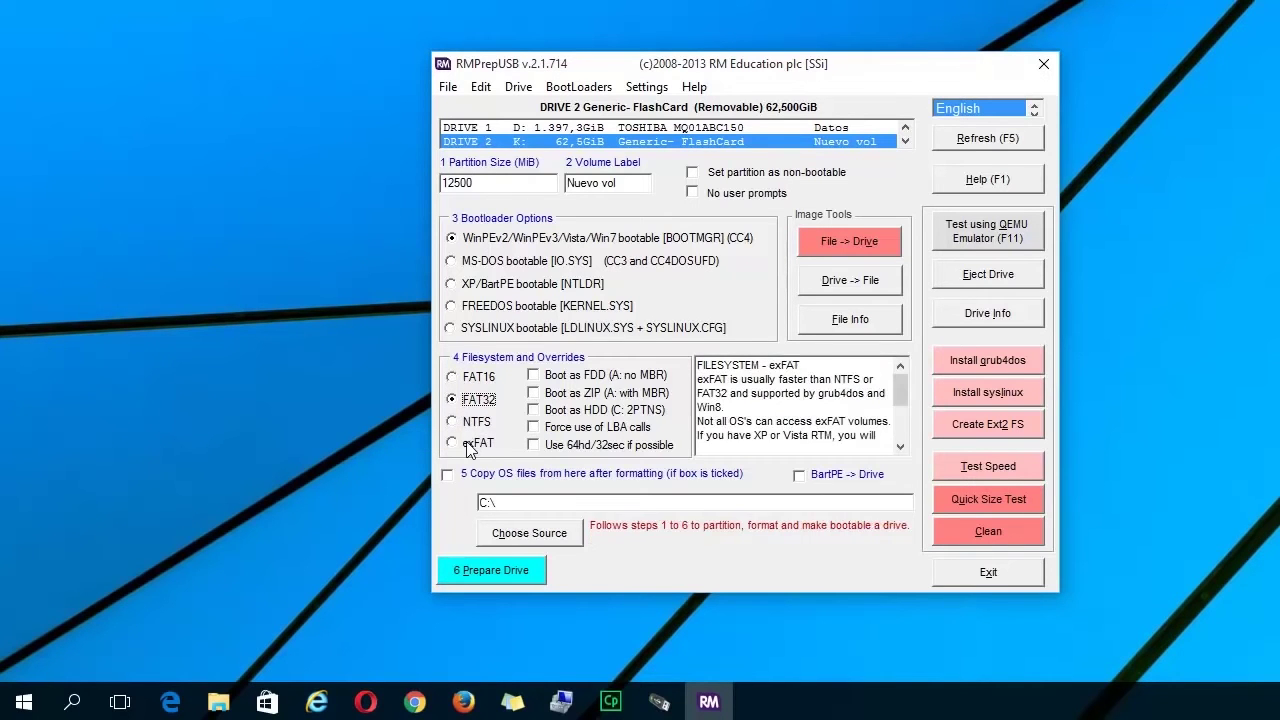
click(451, 444)
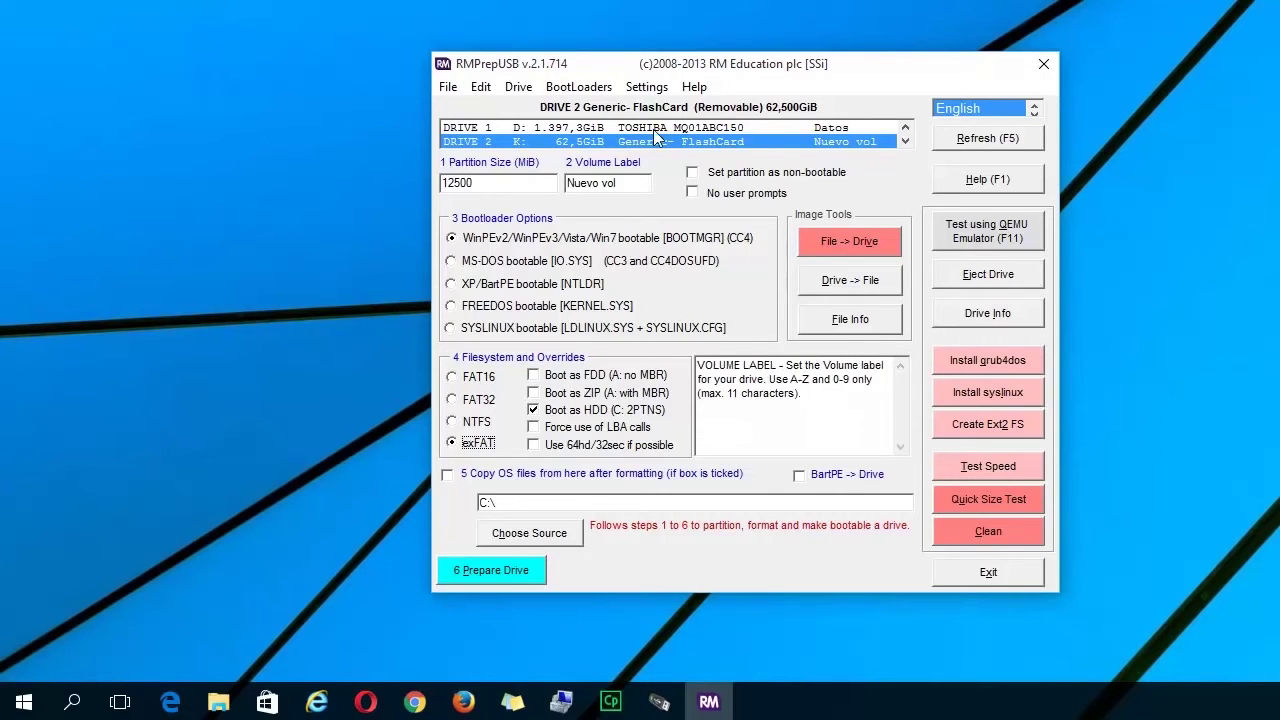
click(504, 571)
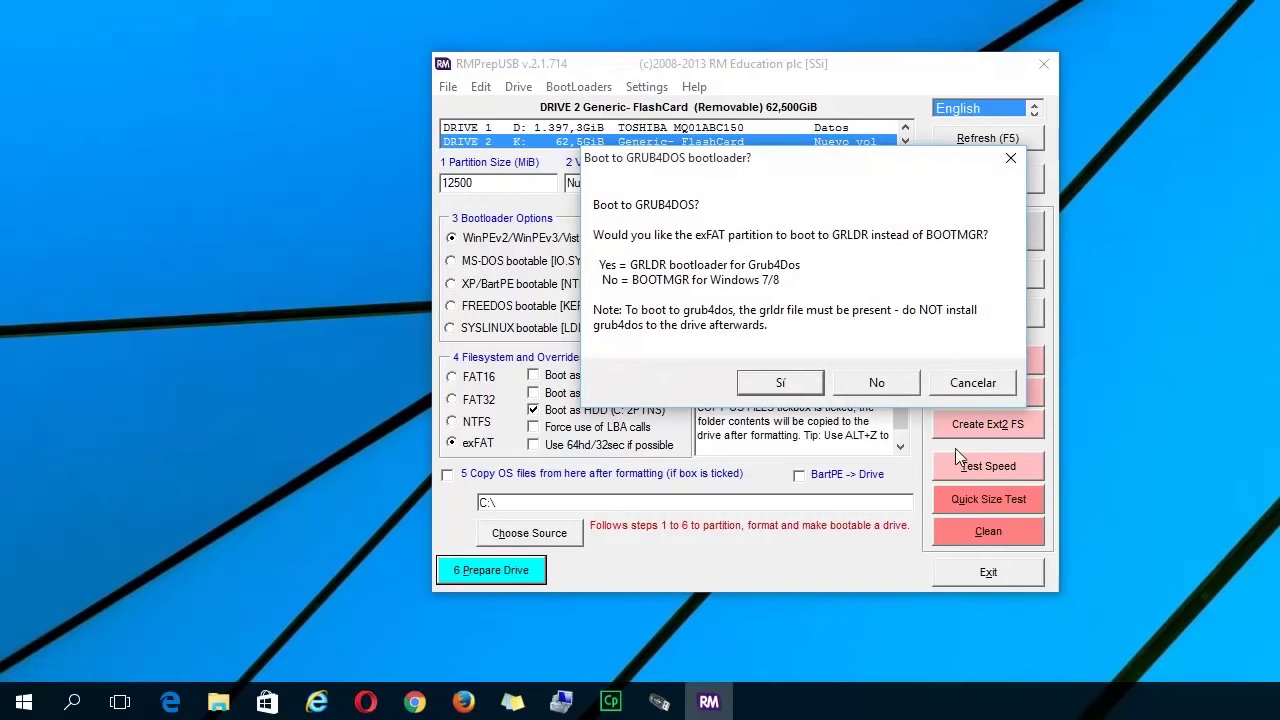
click(966, 386)
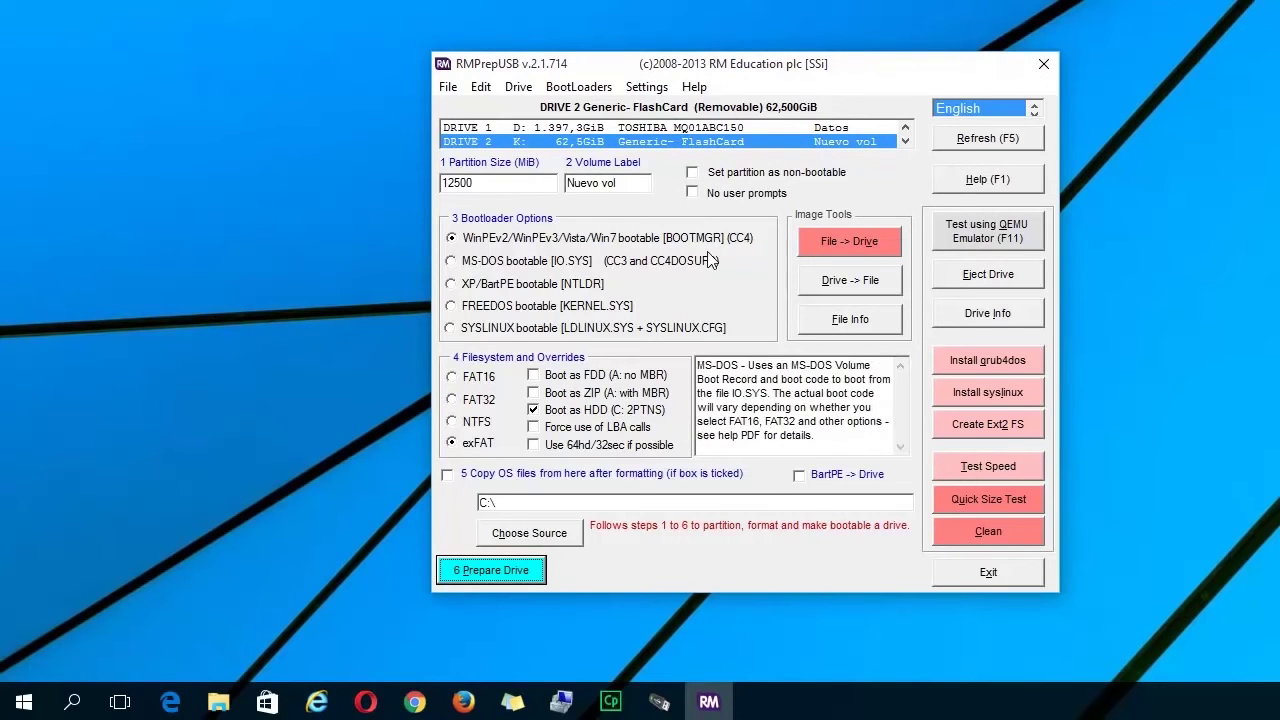
Prepare drive 2 (Generic- FlashCard) with the XP/BartPE bootable [NTLDR] option, accepting the large-device prompt and the erasure of all data
click(452, 287)
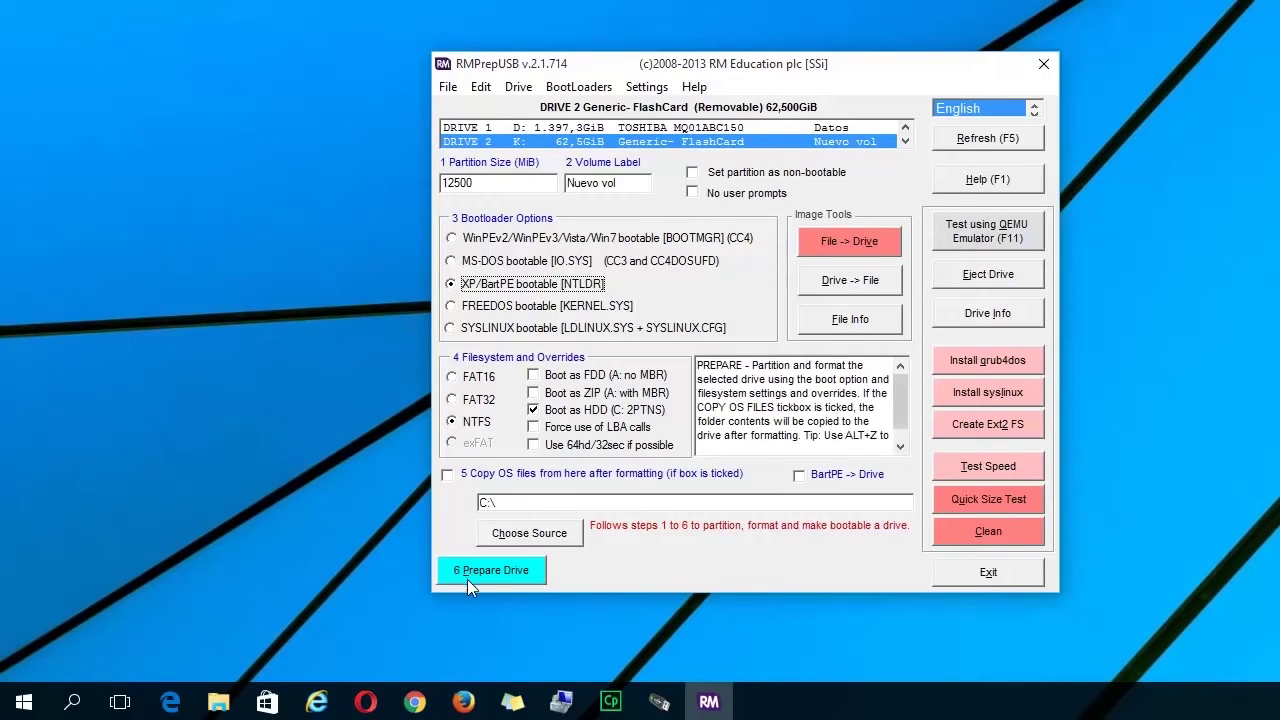
click(505, 572)
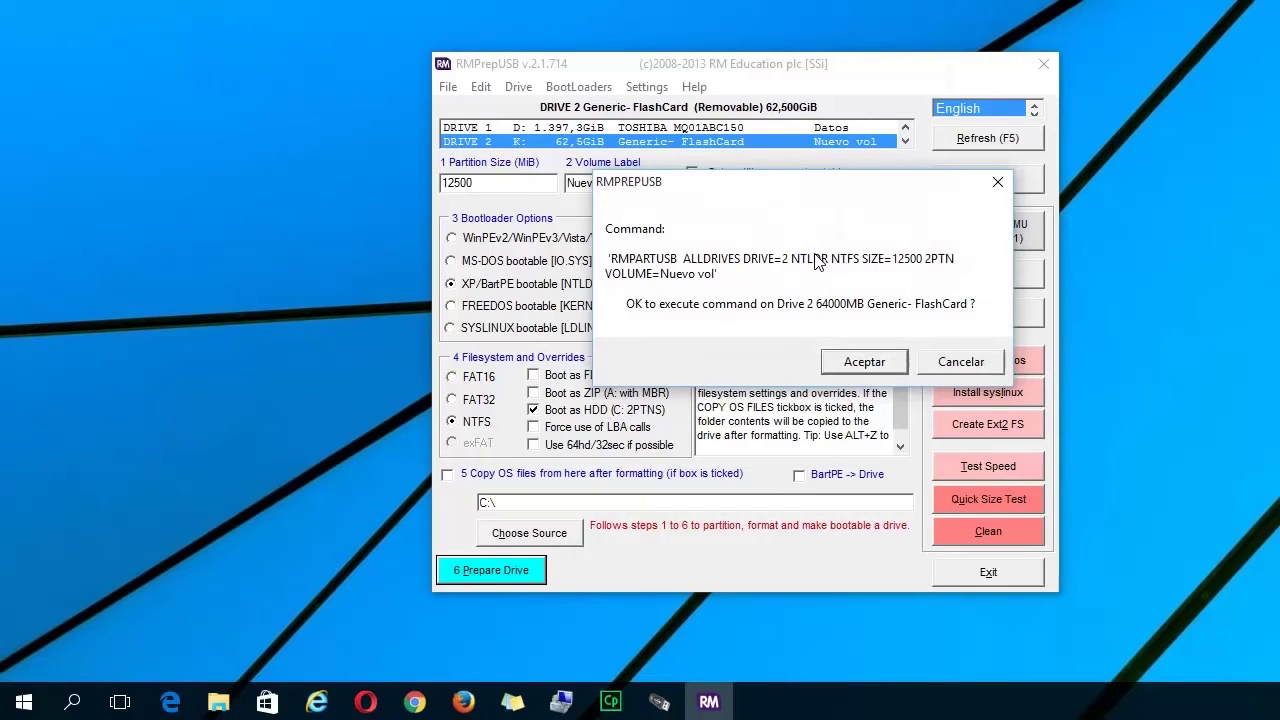
click(866, 362)
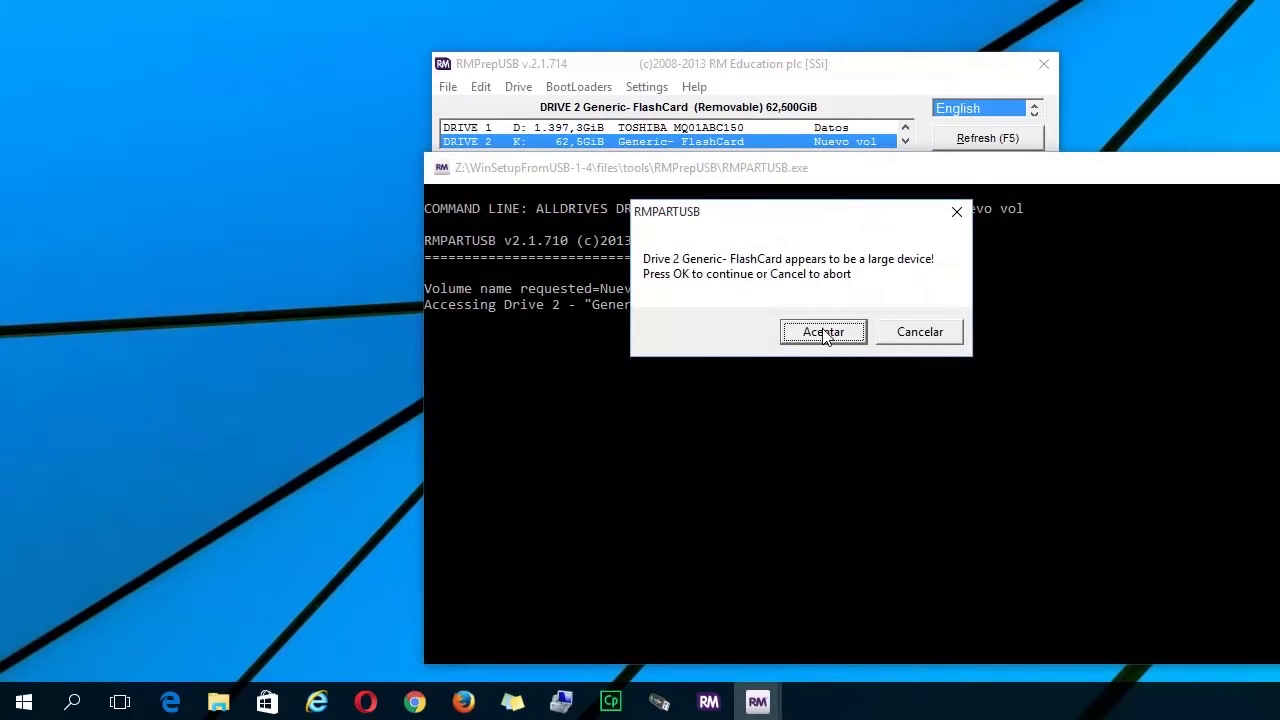
click(824, 334)
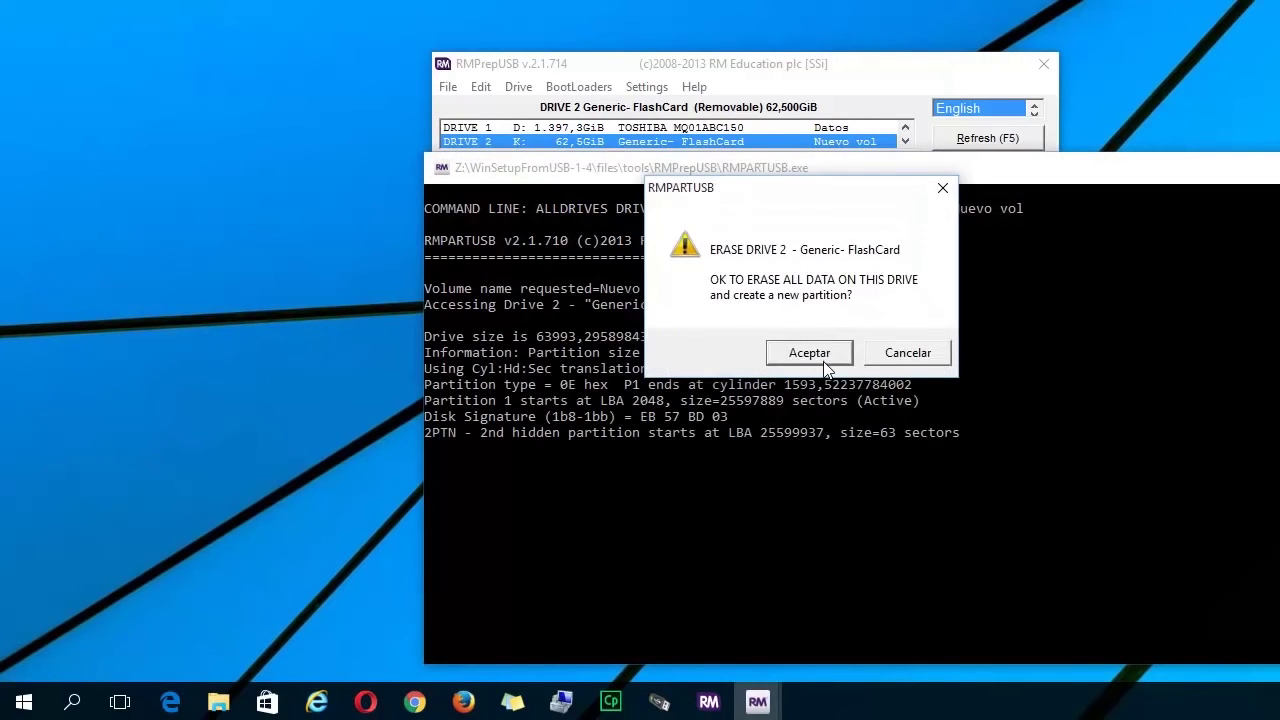
click(822, 356)
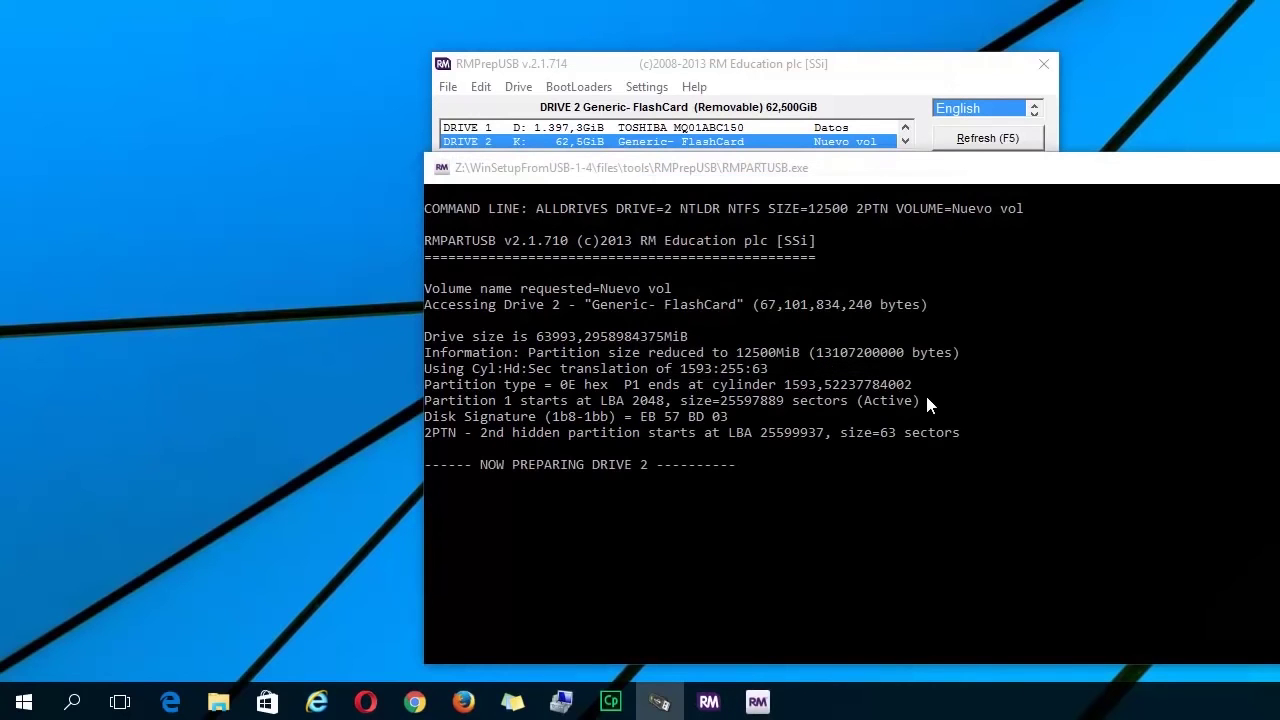
drag(945, 176, 707, 92)
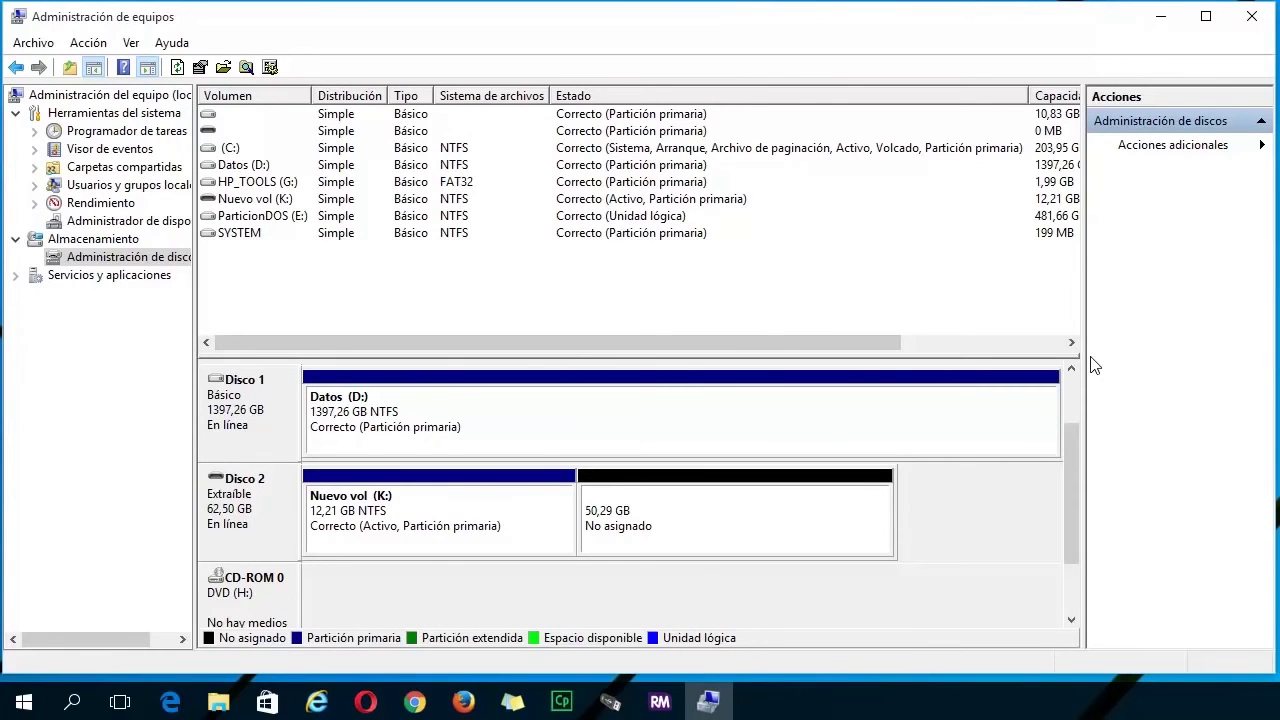
Examine the partition and unallocated space of Disco 2 in Disk Management, closing RMPrepUSB and the management window
drag(1076, 445, 1079, 510)
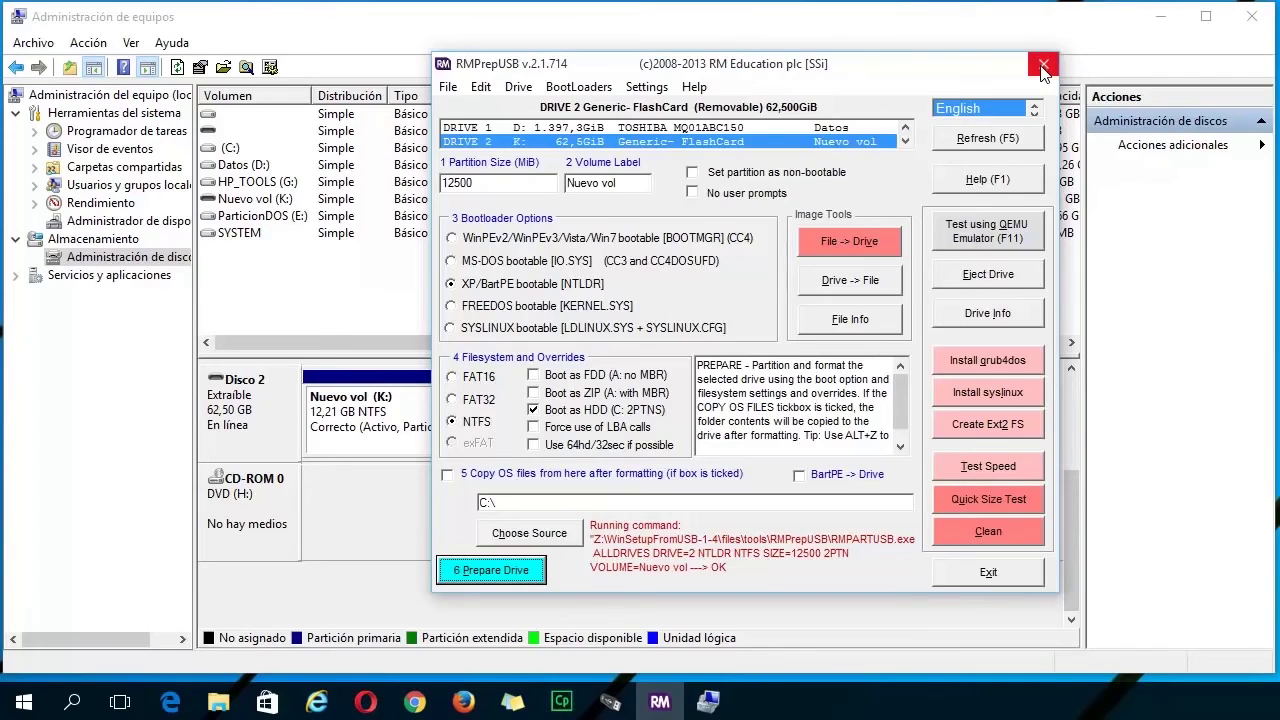
click(1043, 66)
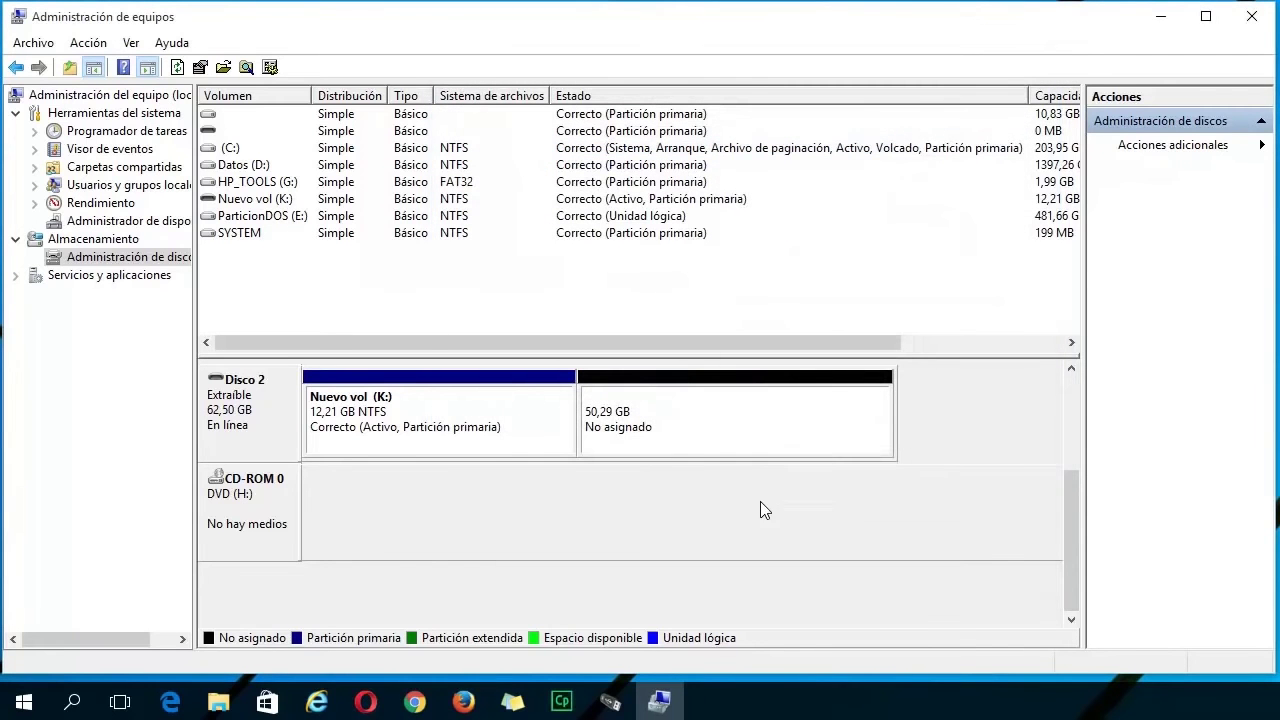
click(421, 419)
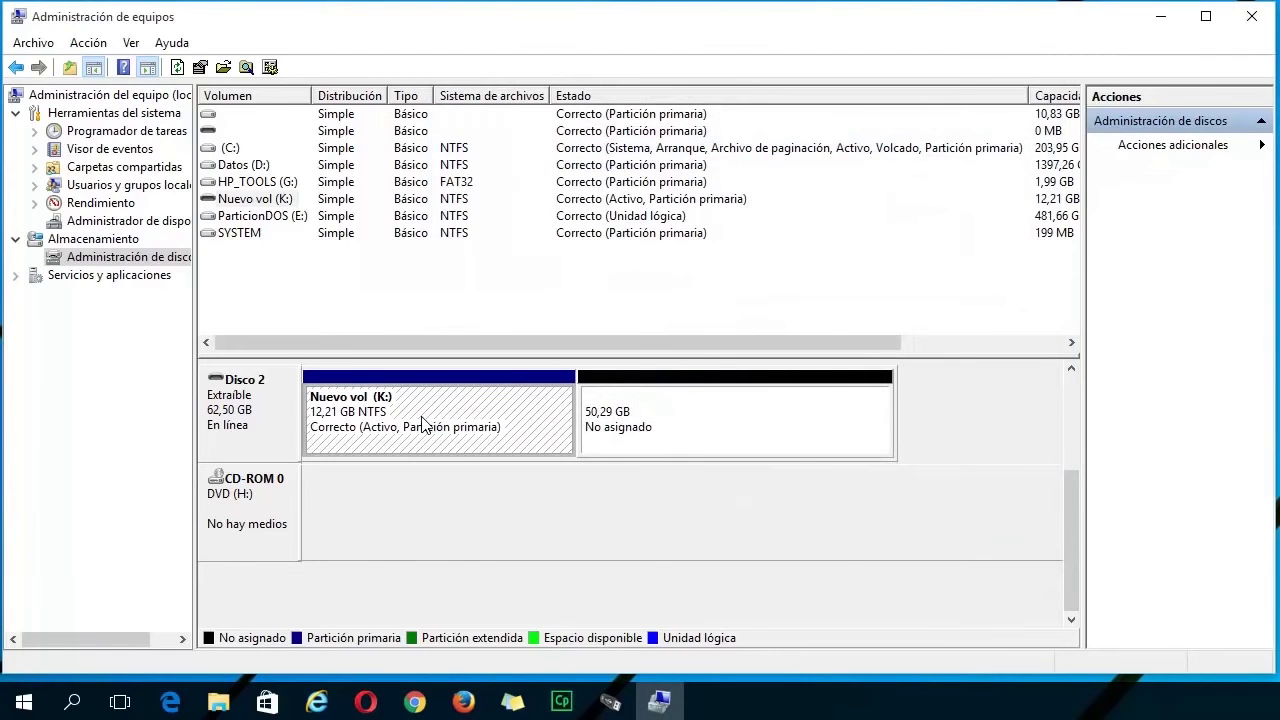
drag(1075, 527, 1071, 492)
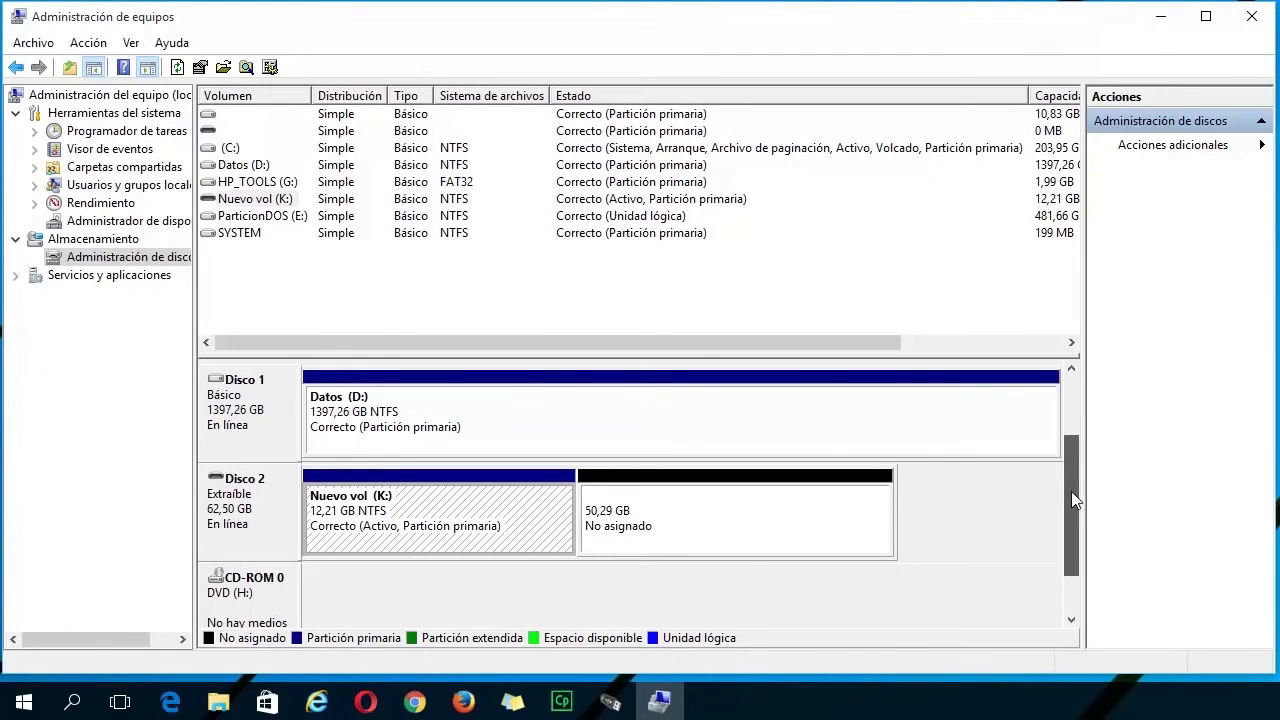
click(688, 528)
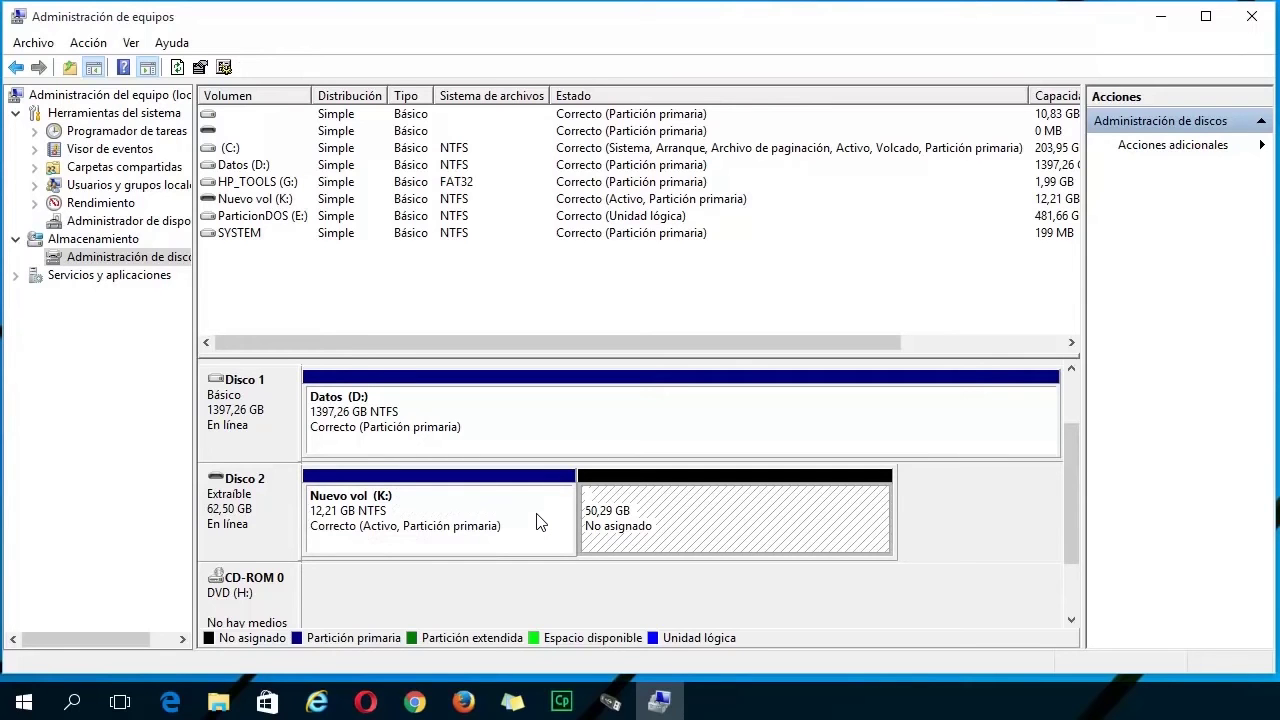
click(1251, 16)
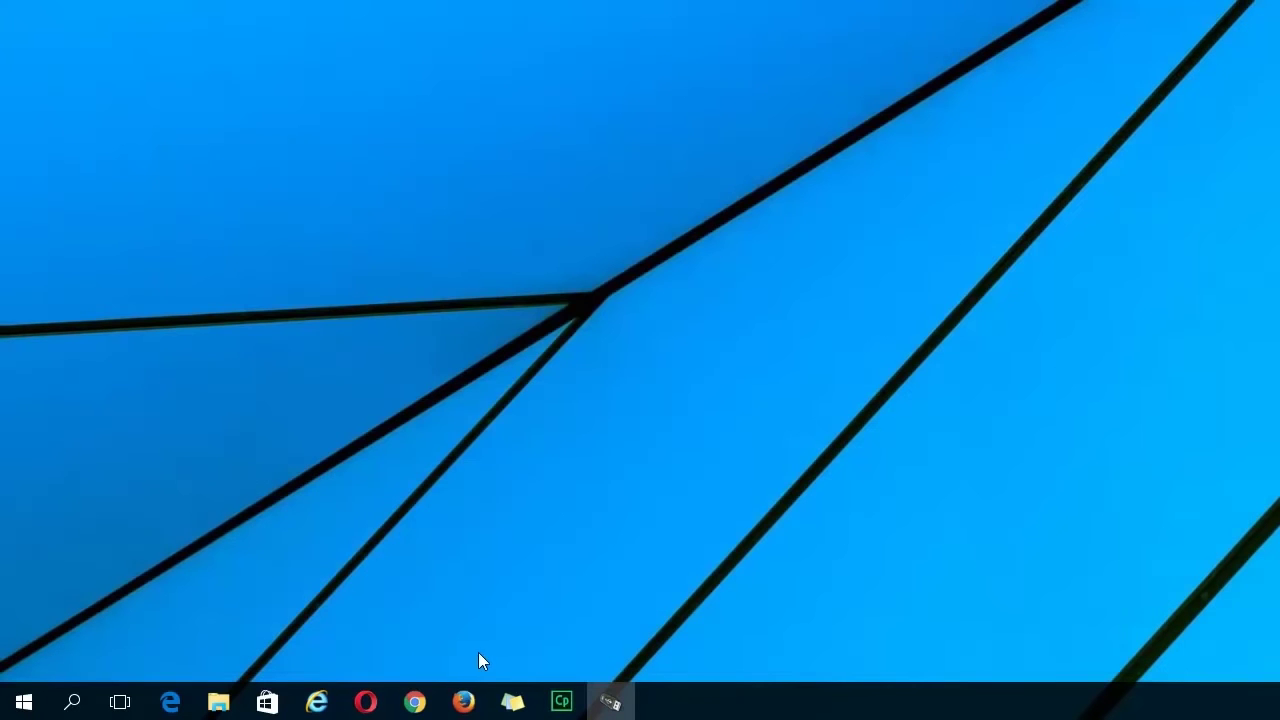
Switch to File Explorer and check the properties of the Nuevo vol (K:) drive under Este equipo
click(218, 702)
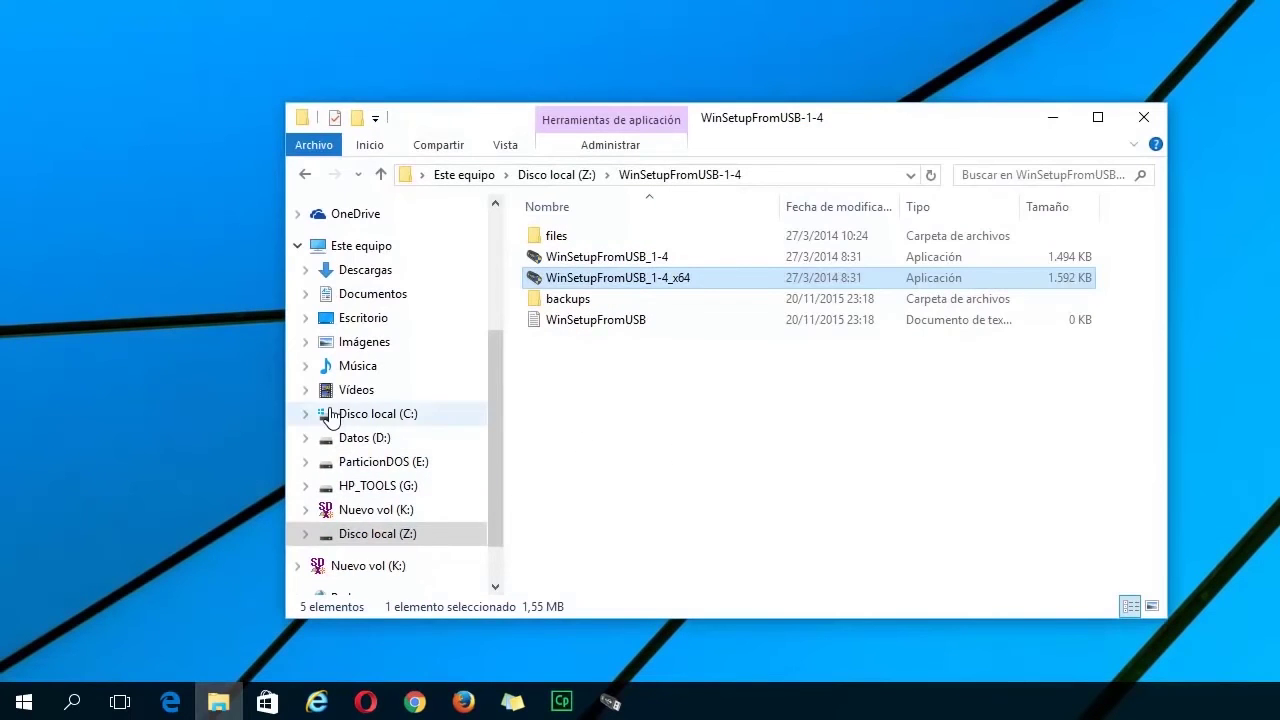
click(368, 256)
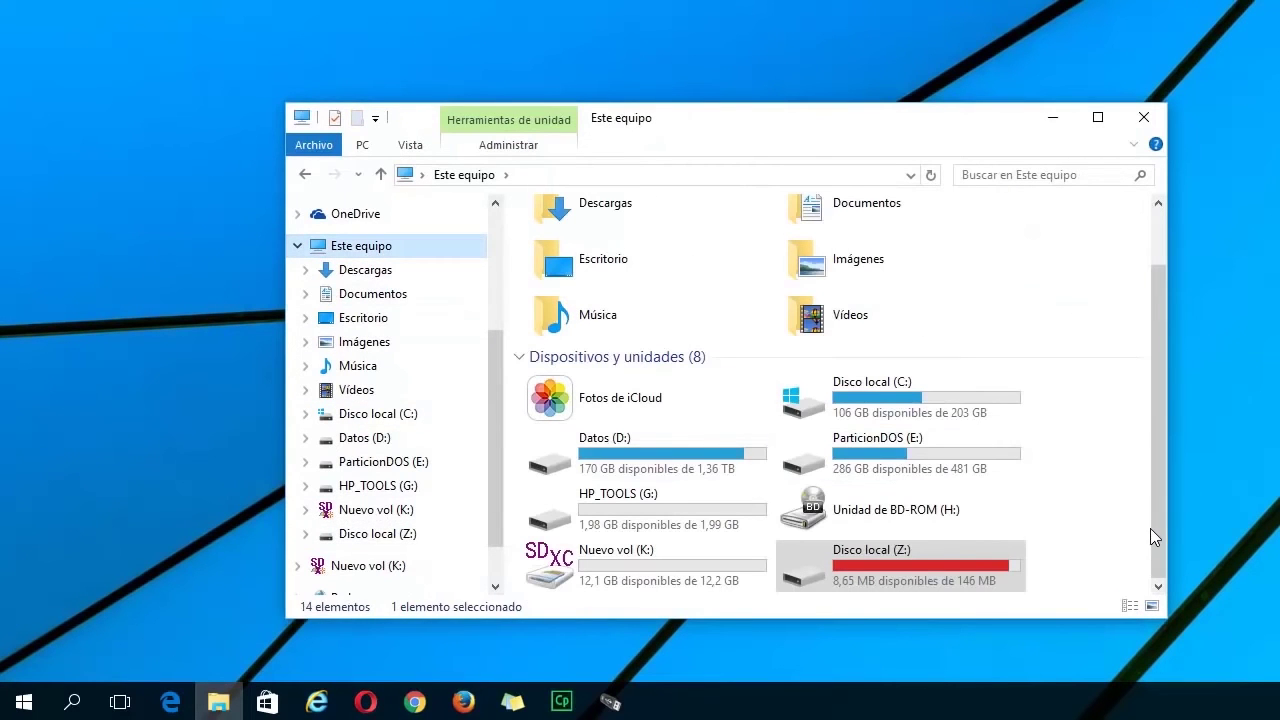
click(666, 578)
right_click(666, 578)
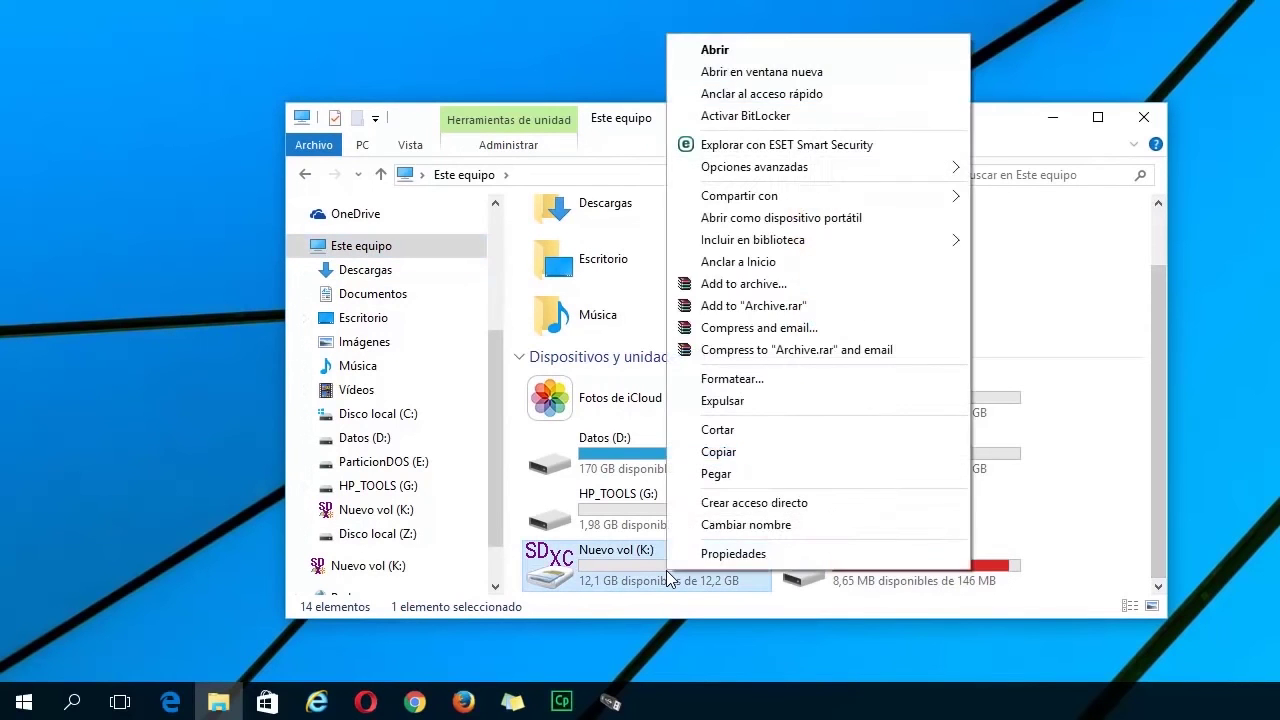
click(716, 556)
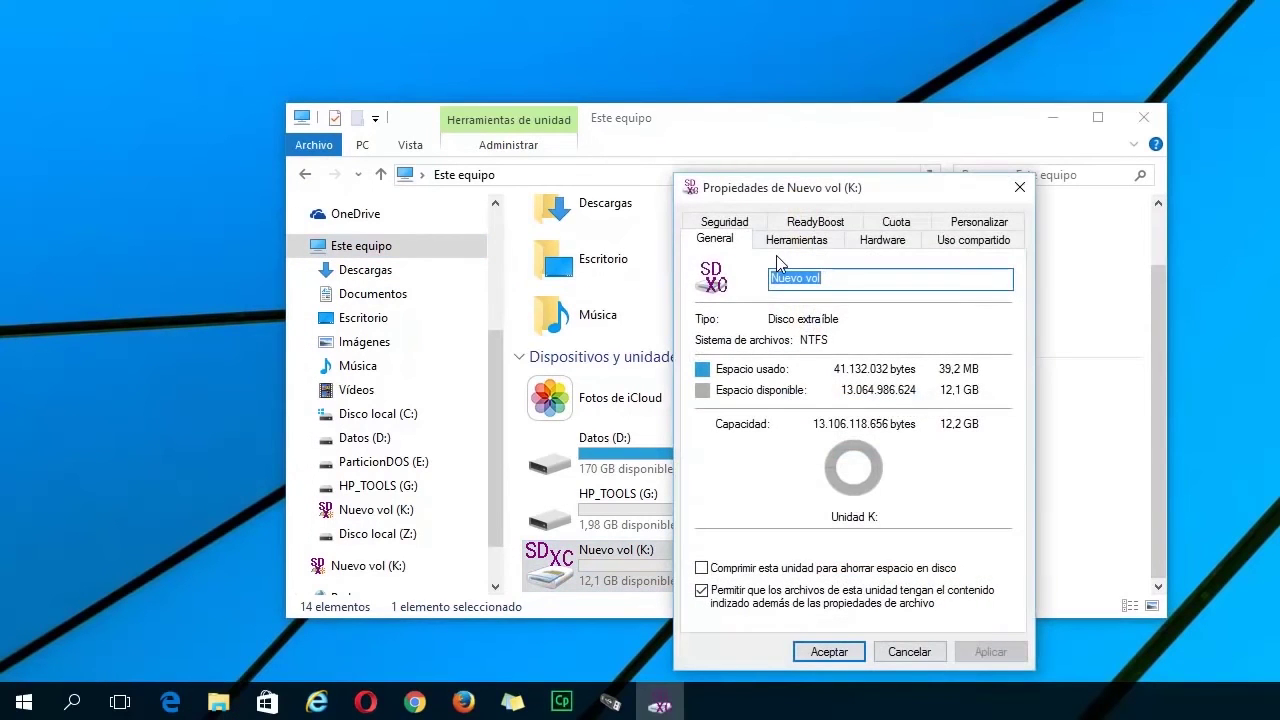
drag(883, 196, 651, 162)
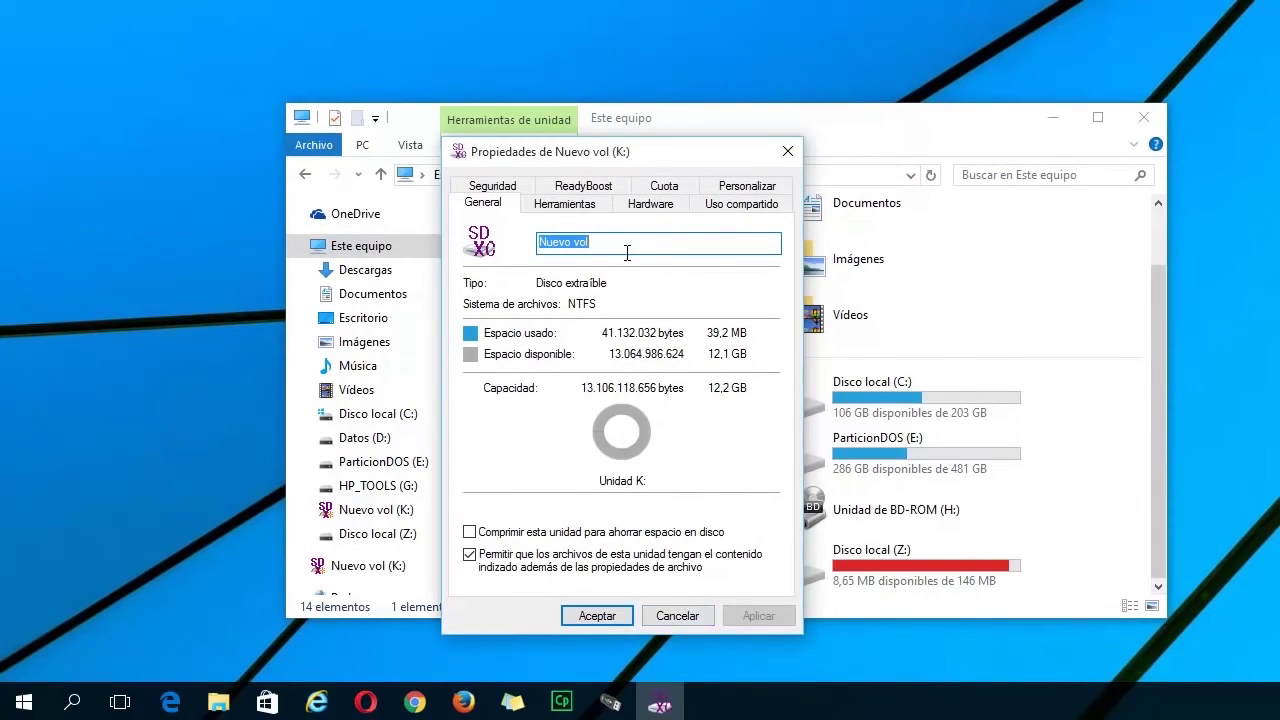
click(788, 151)
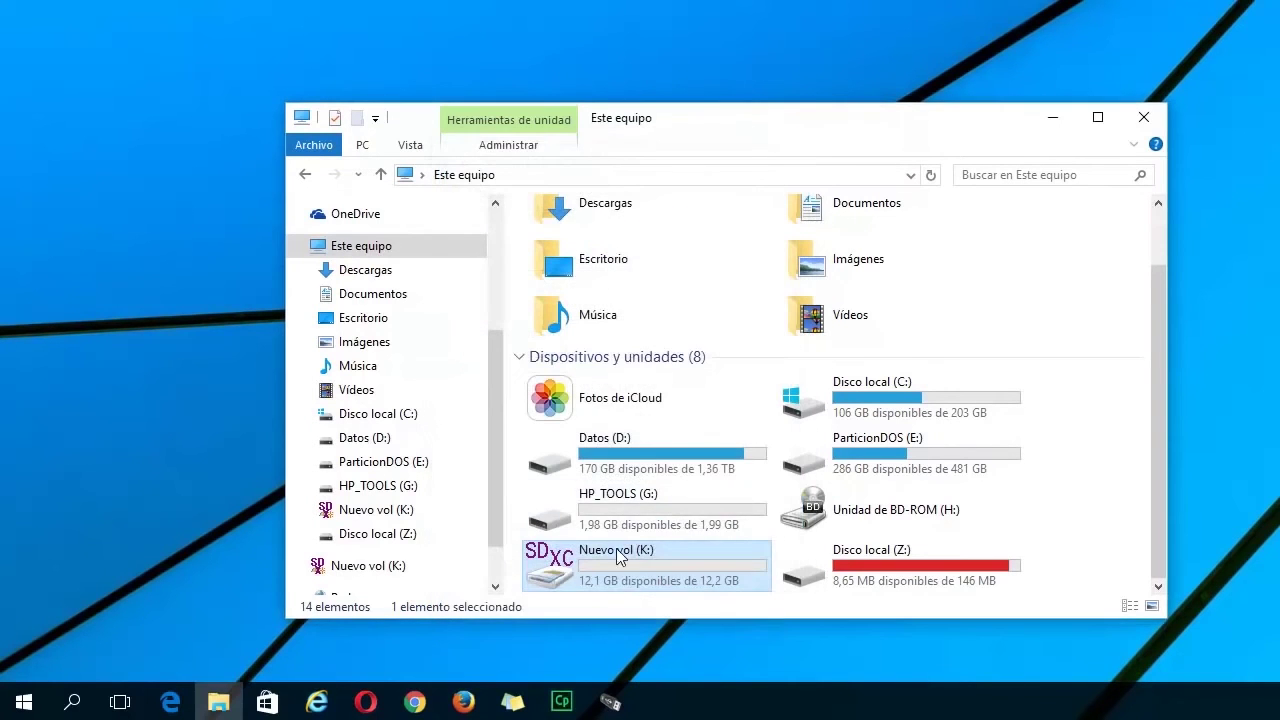
Quick-format the Nuevo vol (K:) drive with the exFAT file system, accepting the prompts and closing the format dialog
right_click(641, 568)
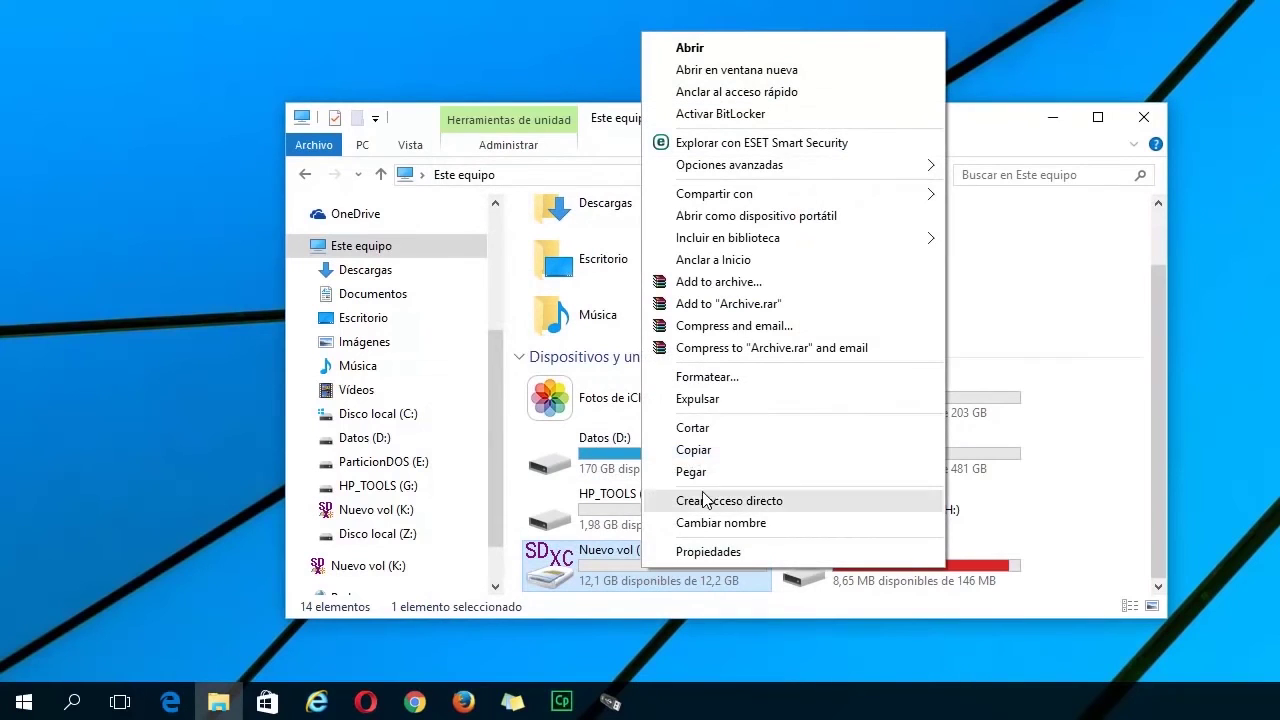
click(729, 386)
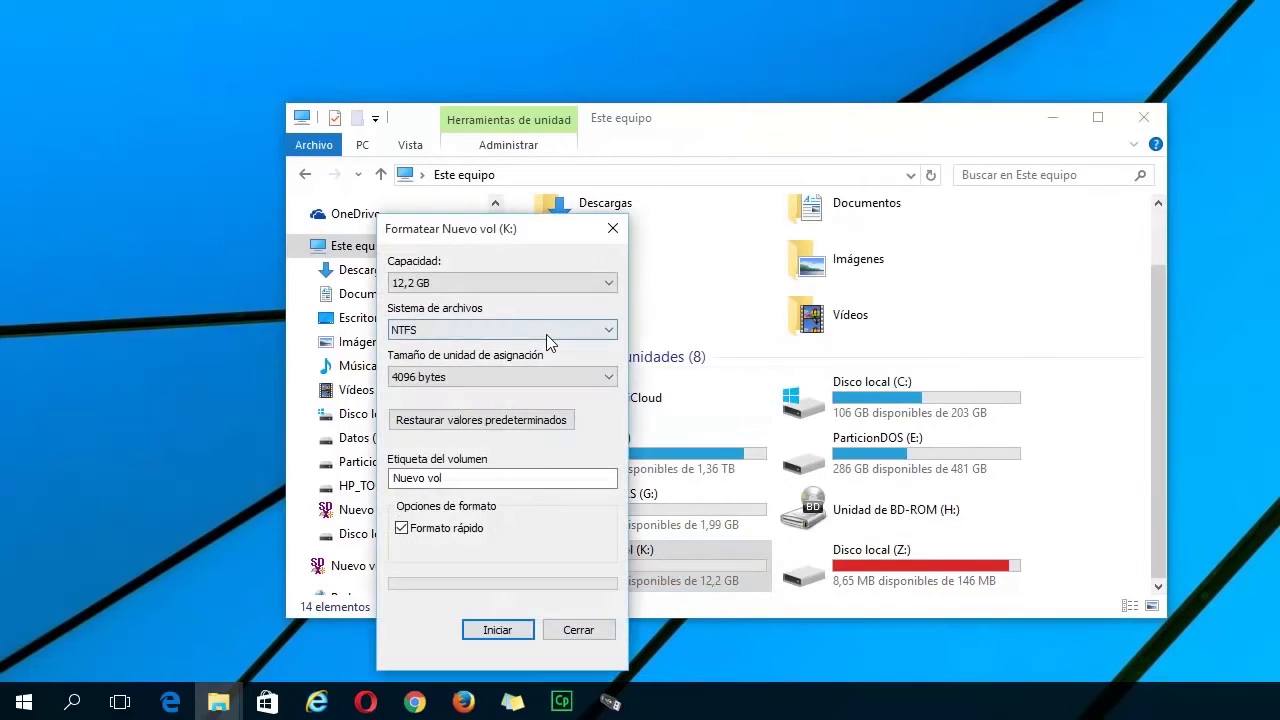
click(483, 285)
click(483, 282)
click(484, 333)
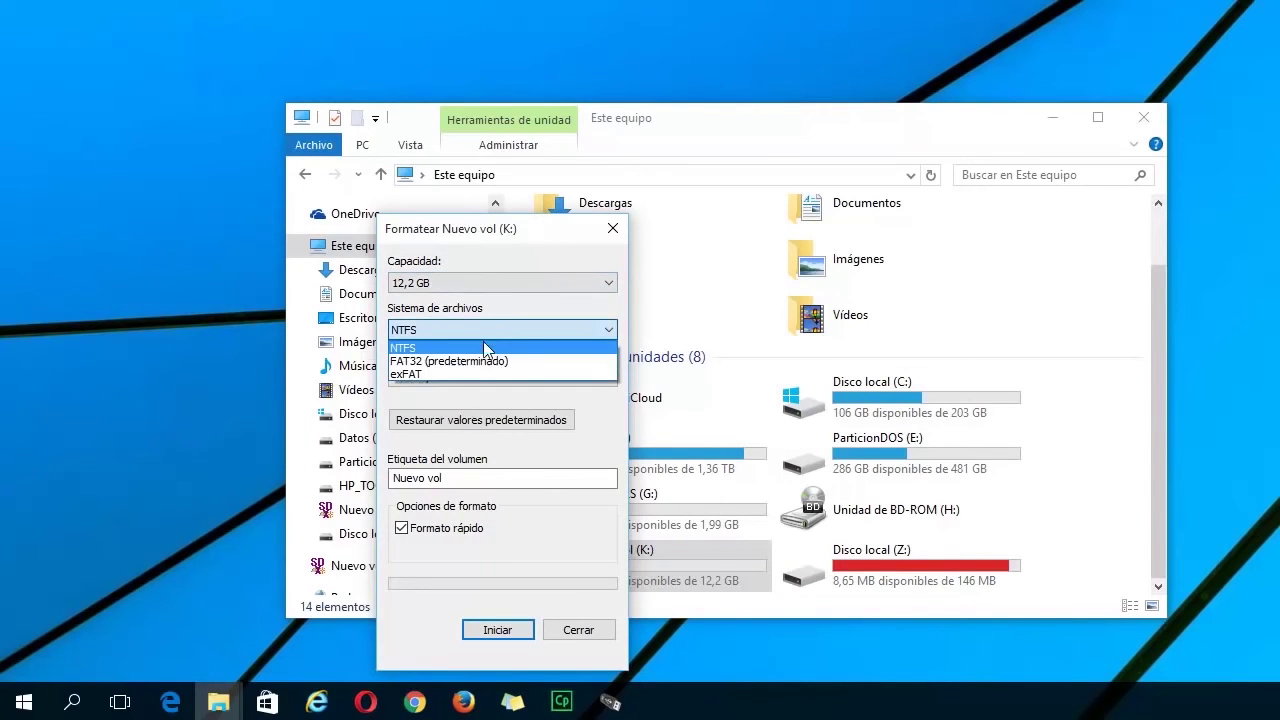
click(429, 375)
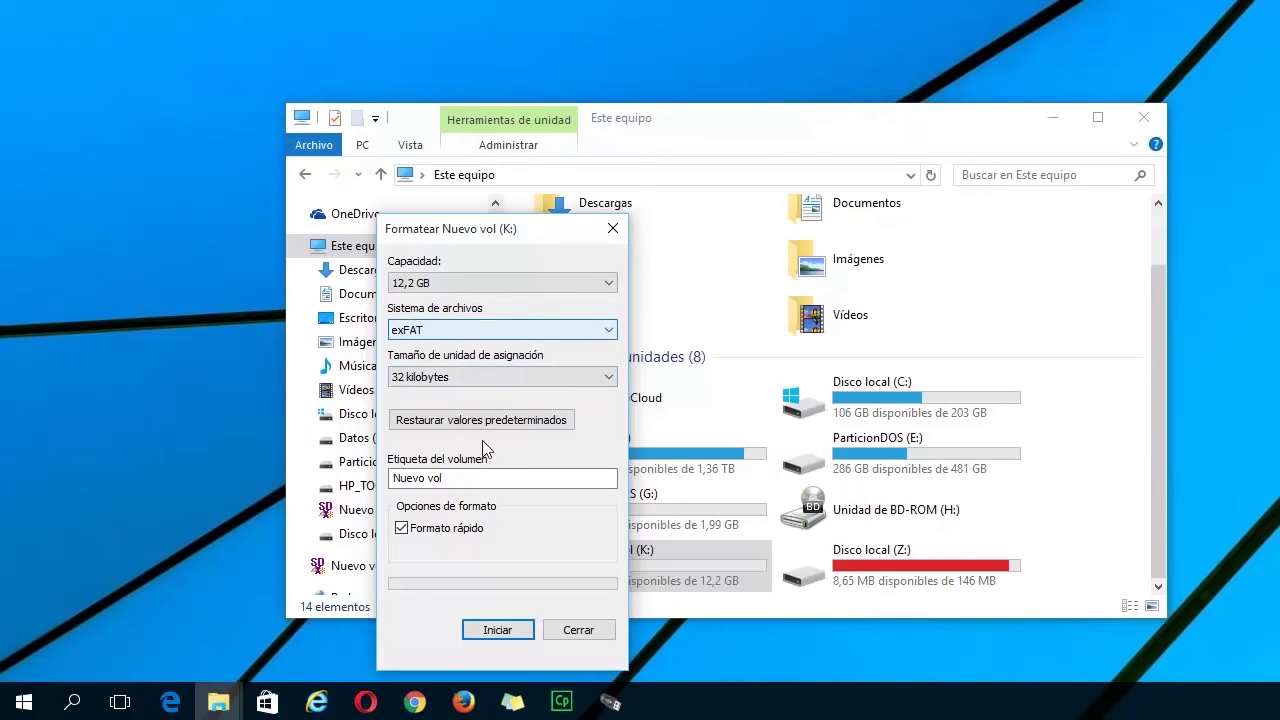
drag(477, 483, 393, 479)
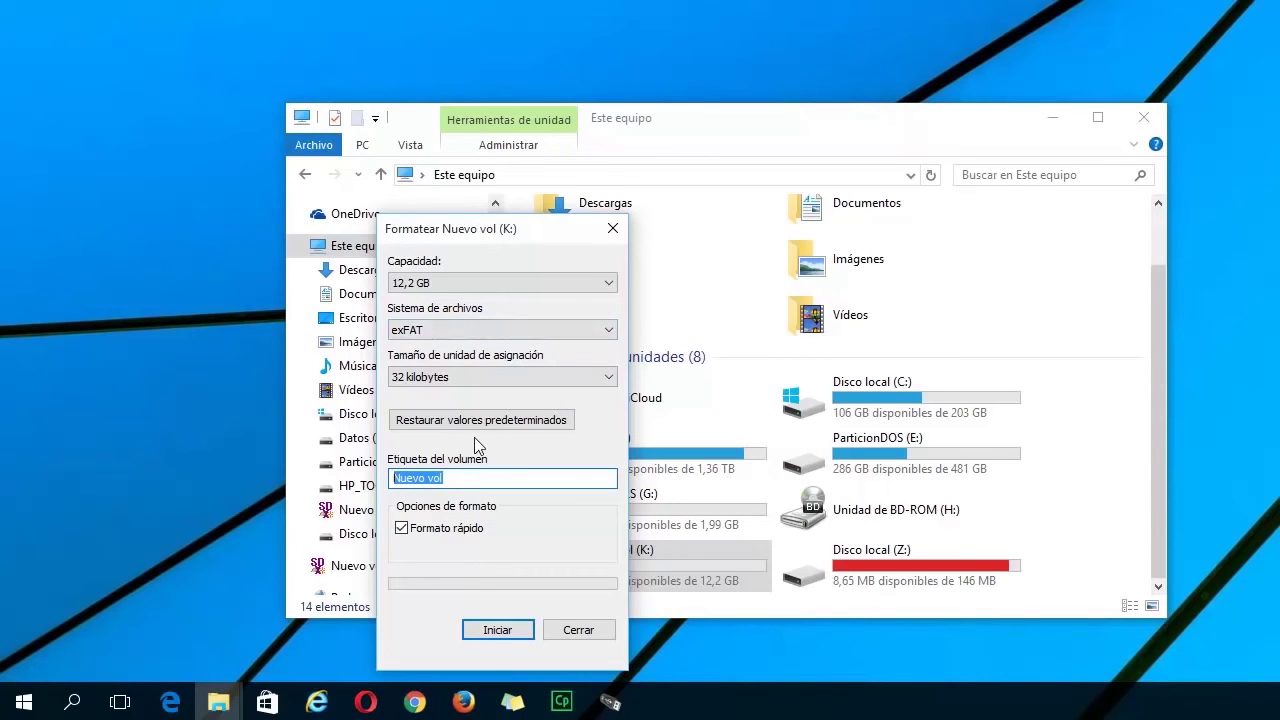
click(499, 631)
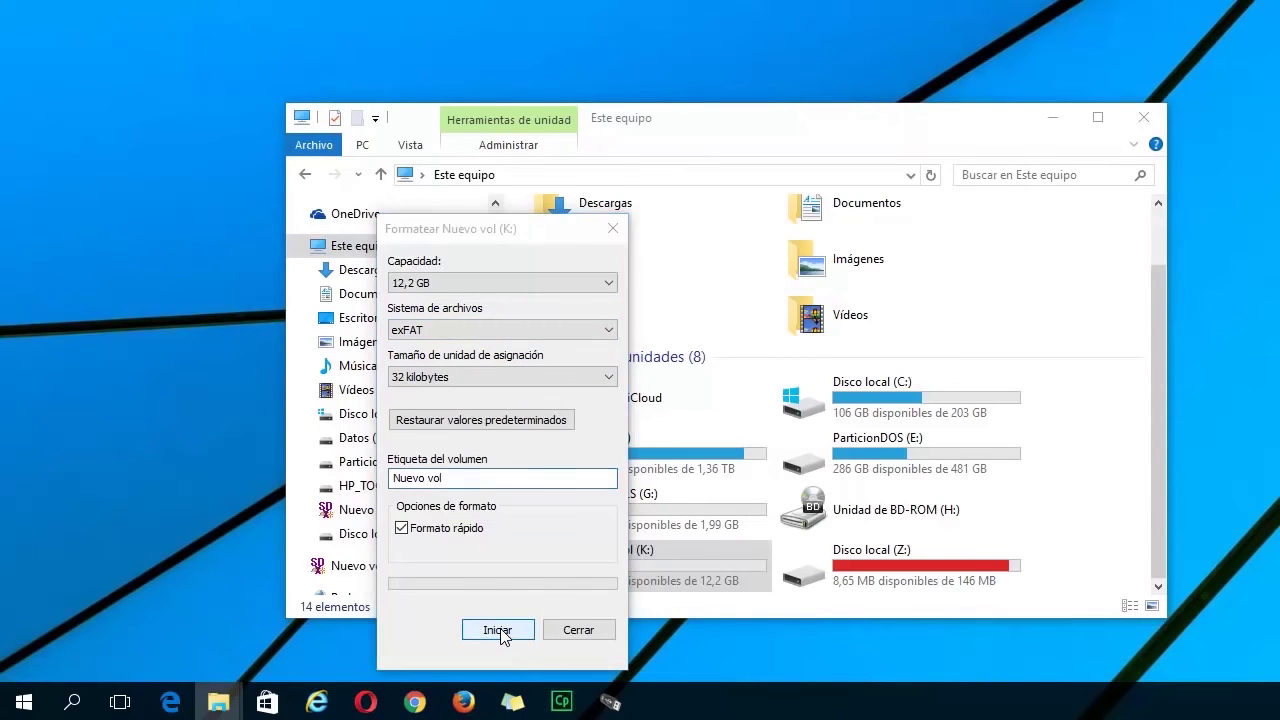
click(895, 263)
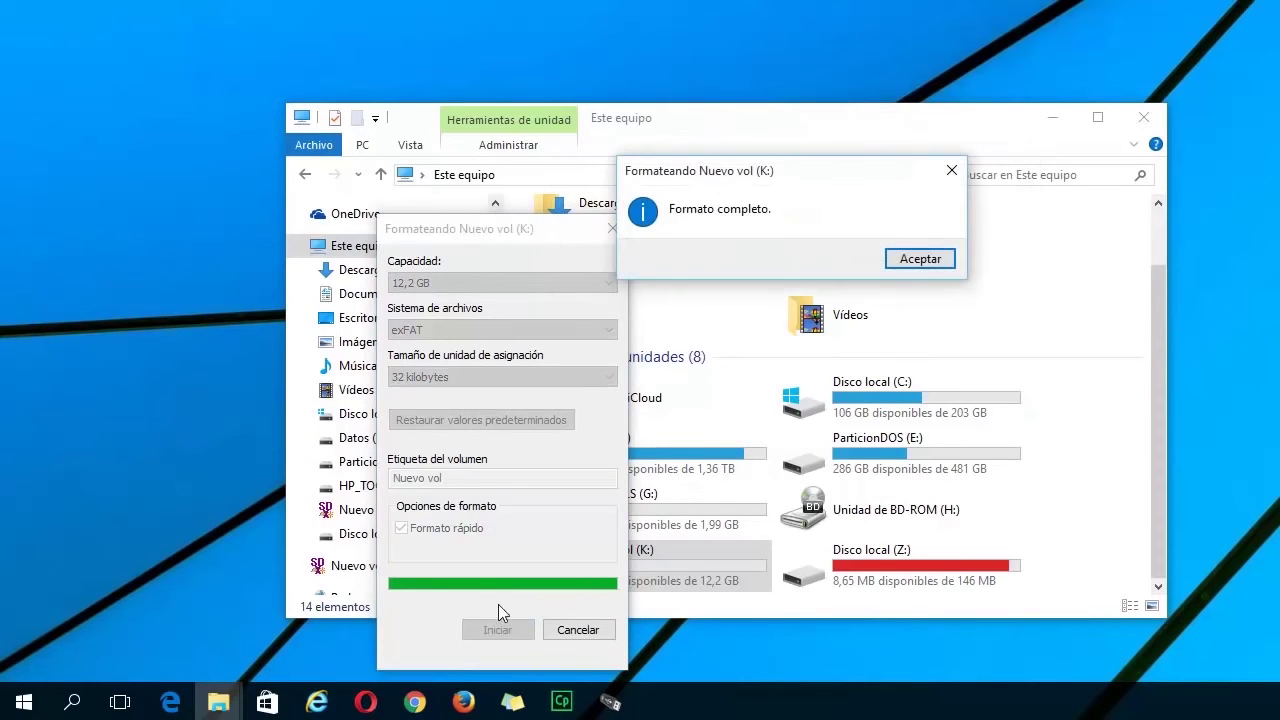
click(930, 260)
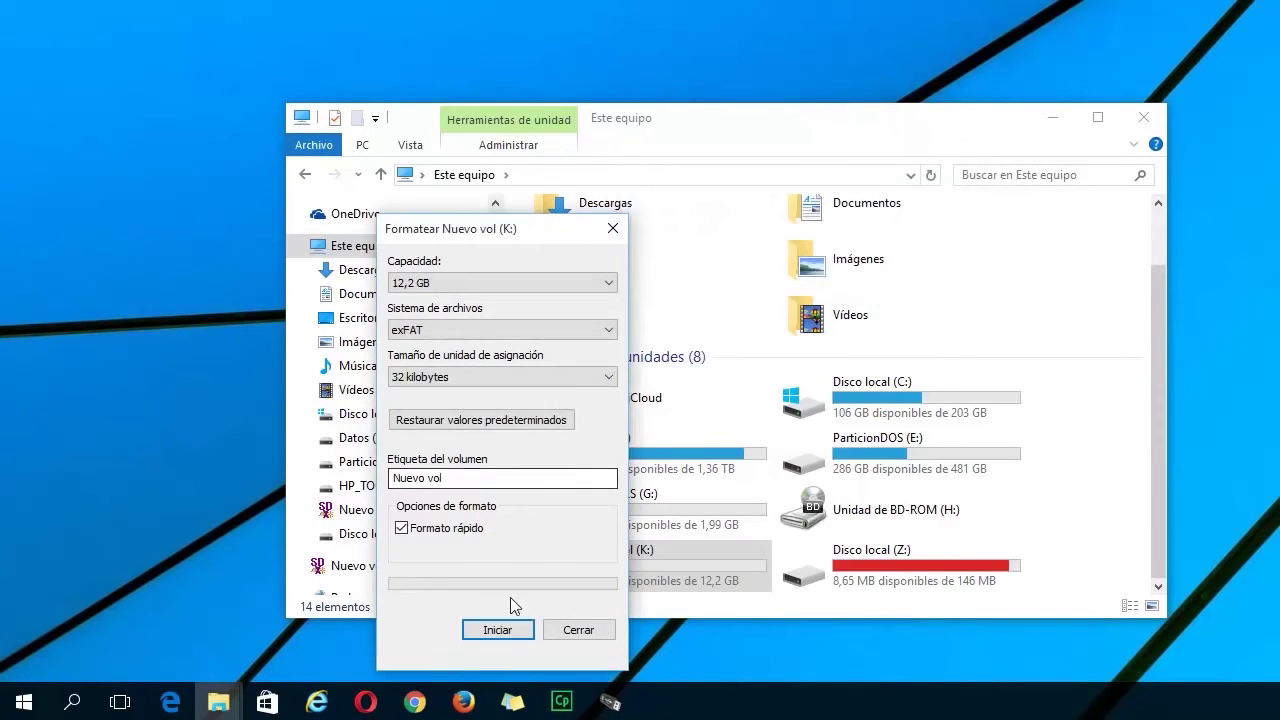
click(565, 628)
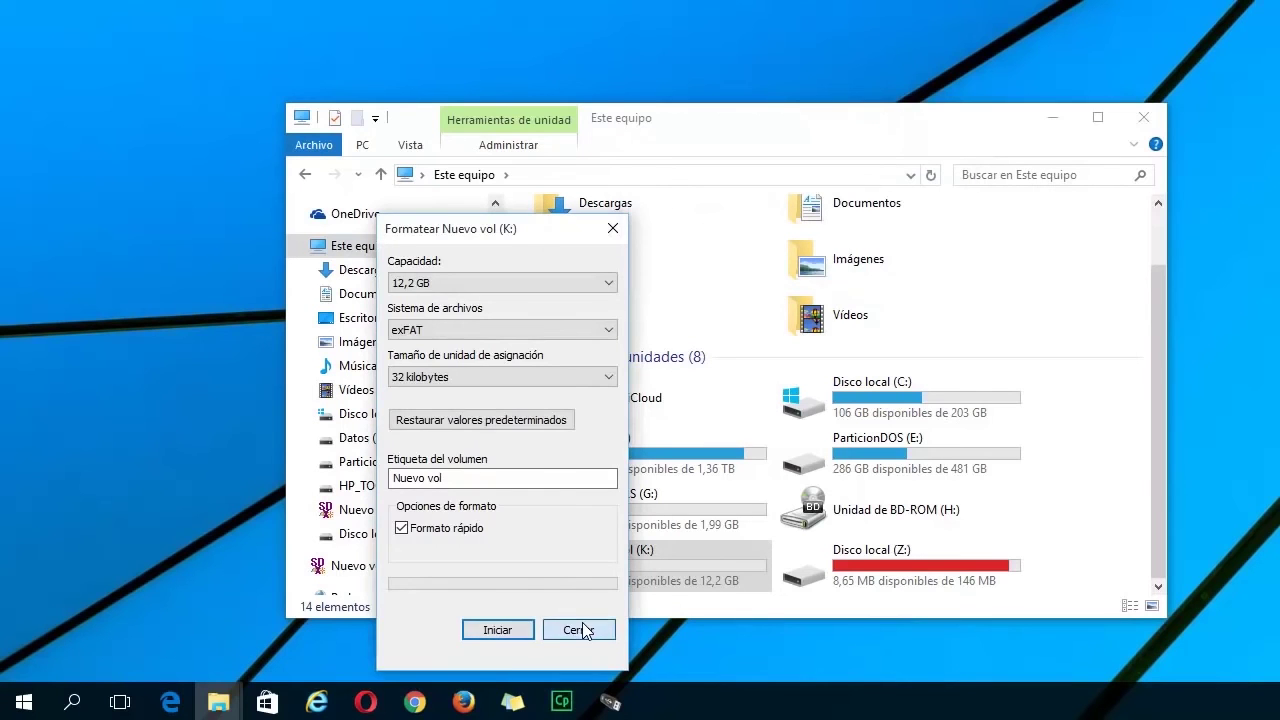
Check the space on the Nuevo vol (K:) drive, close WinSetupFromUSB 1.4 and reposition the Este equipo window
mouse_move(707, 588)
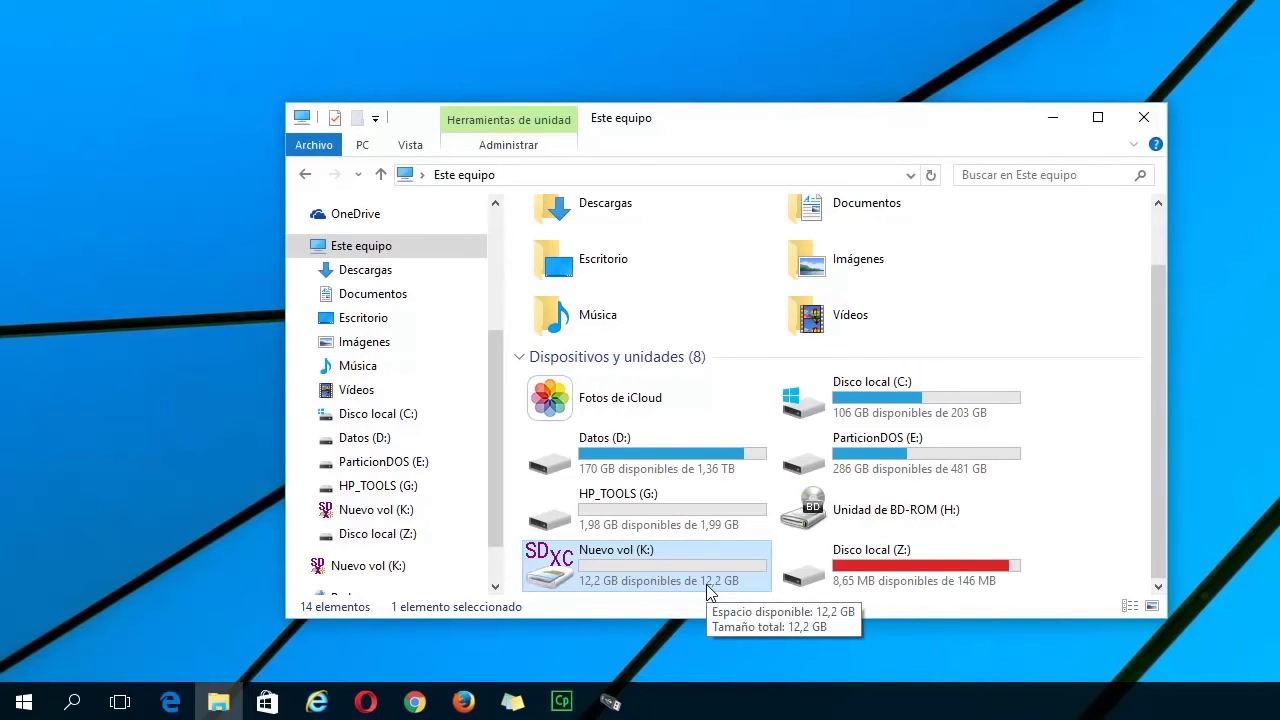
click(610, 702)
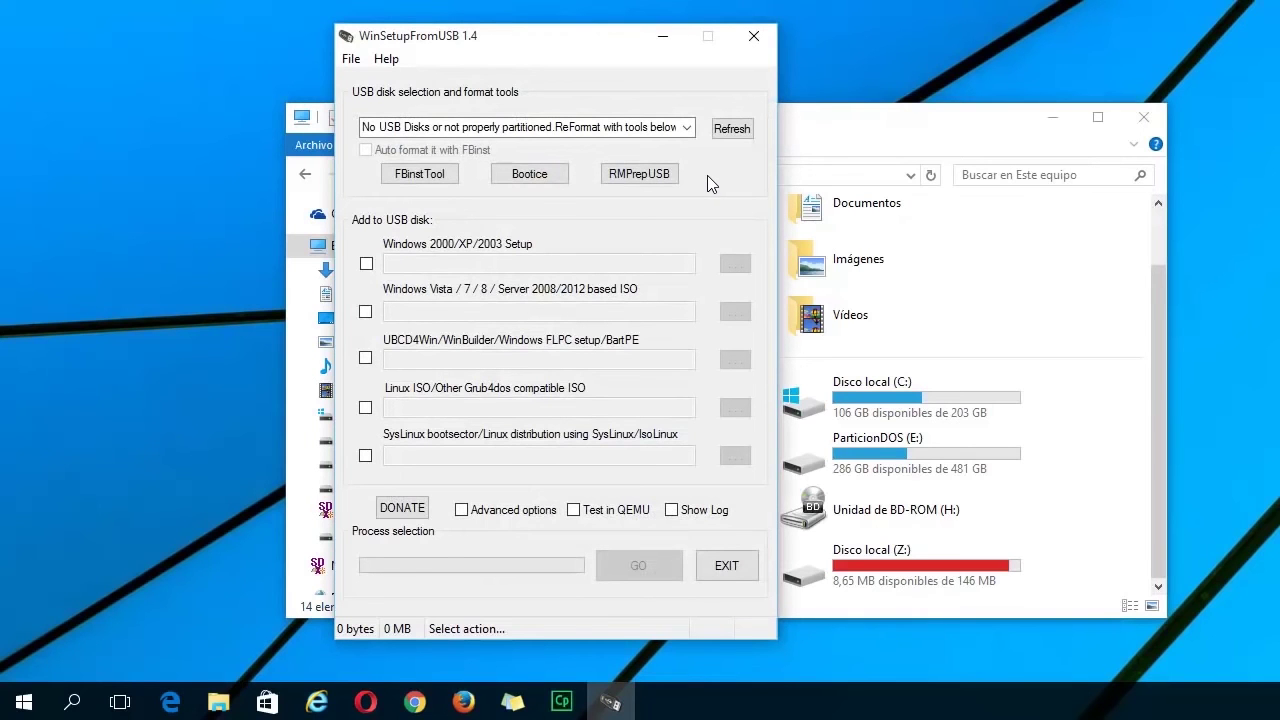
click(755, 38)
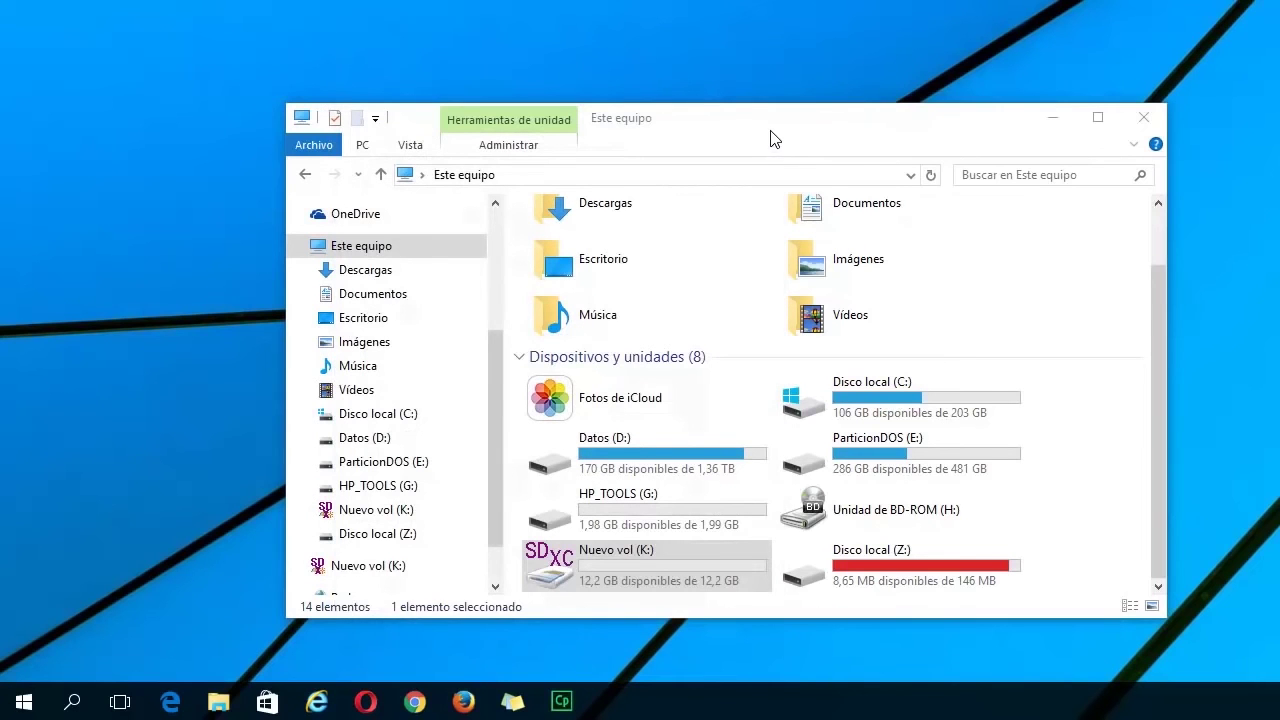
drag(766, 129, 723, 93)
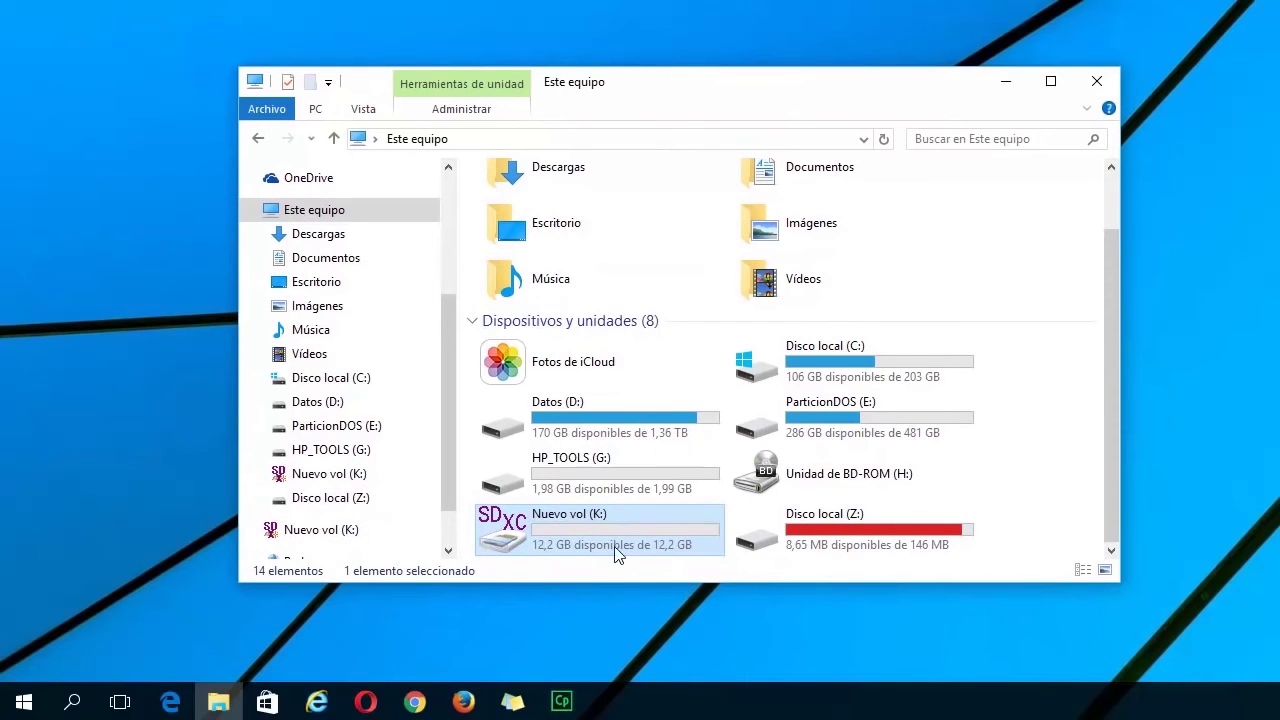
click(194, 390)
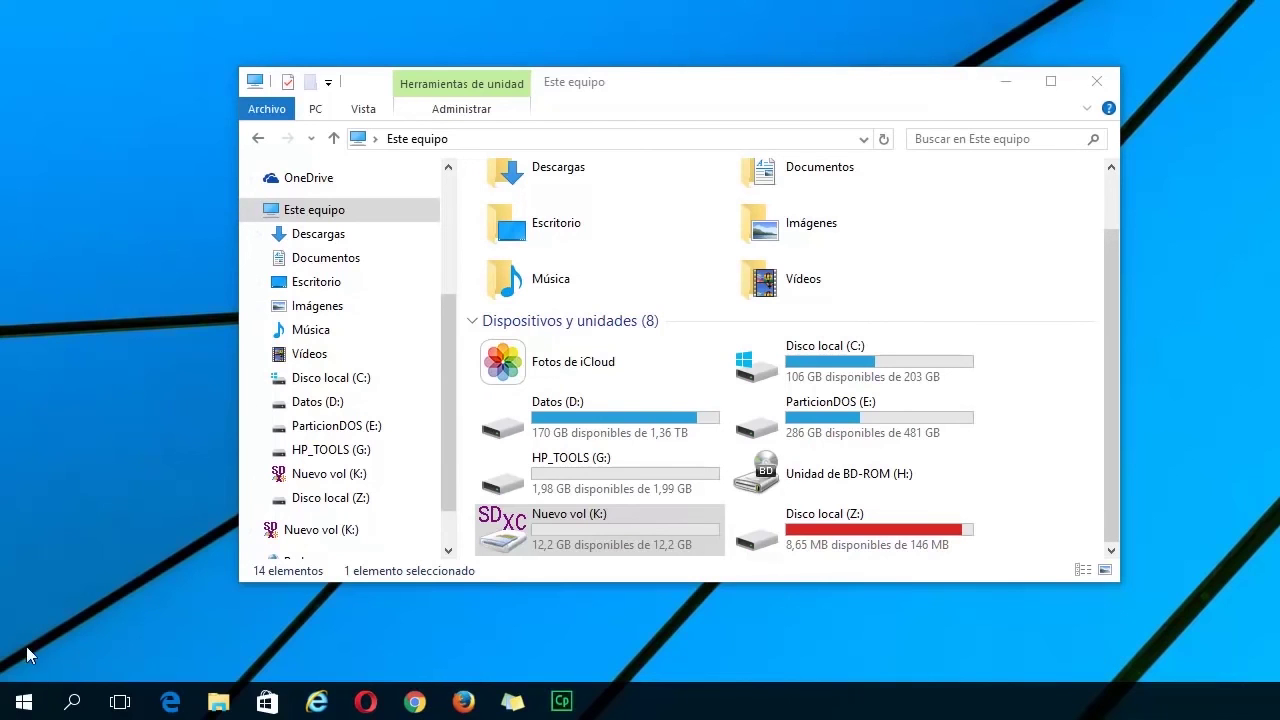
Launch AOMEI Partition Assistant and widen its window to the full width of the screen
click(23, 701)
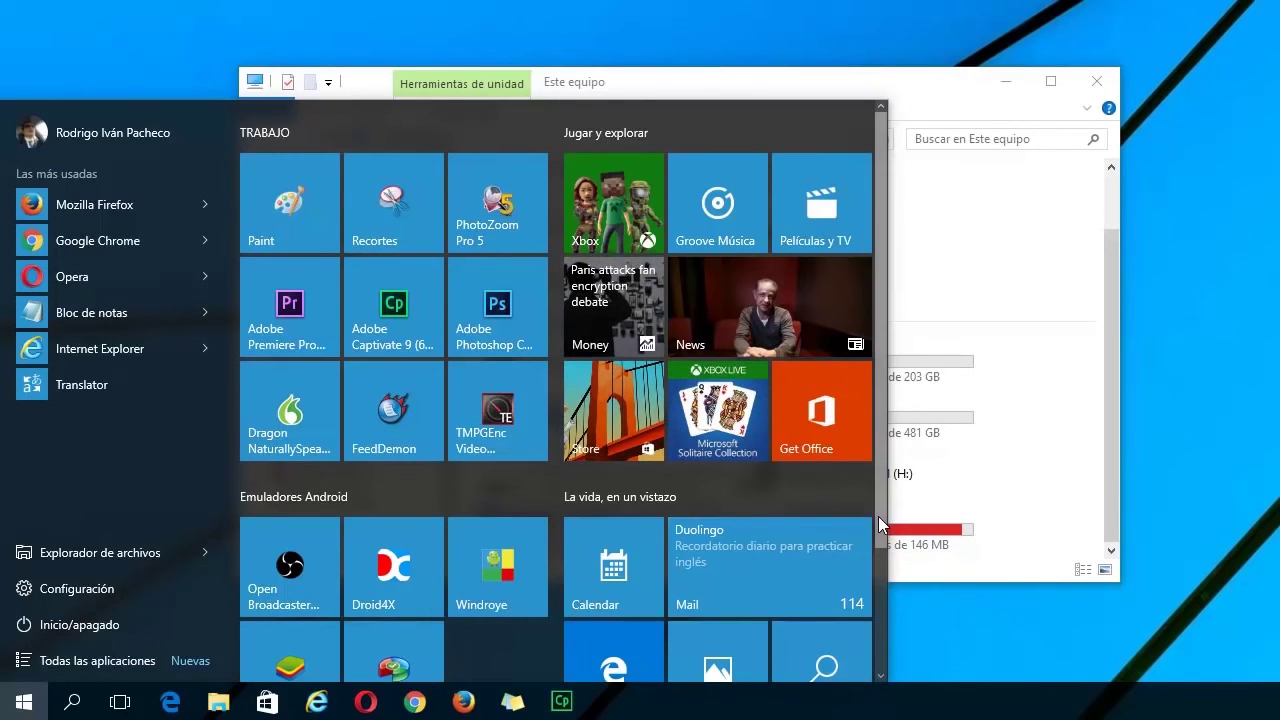
scroll(884, 545, down, 2)
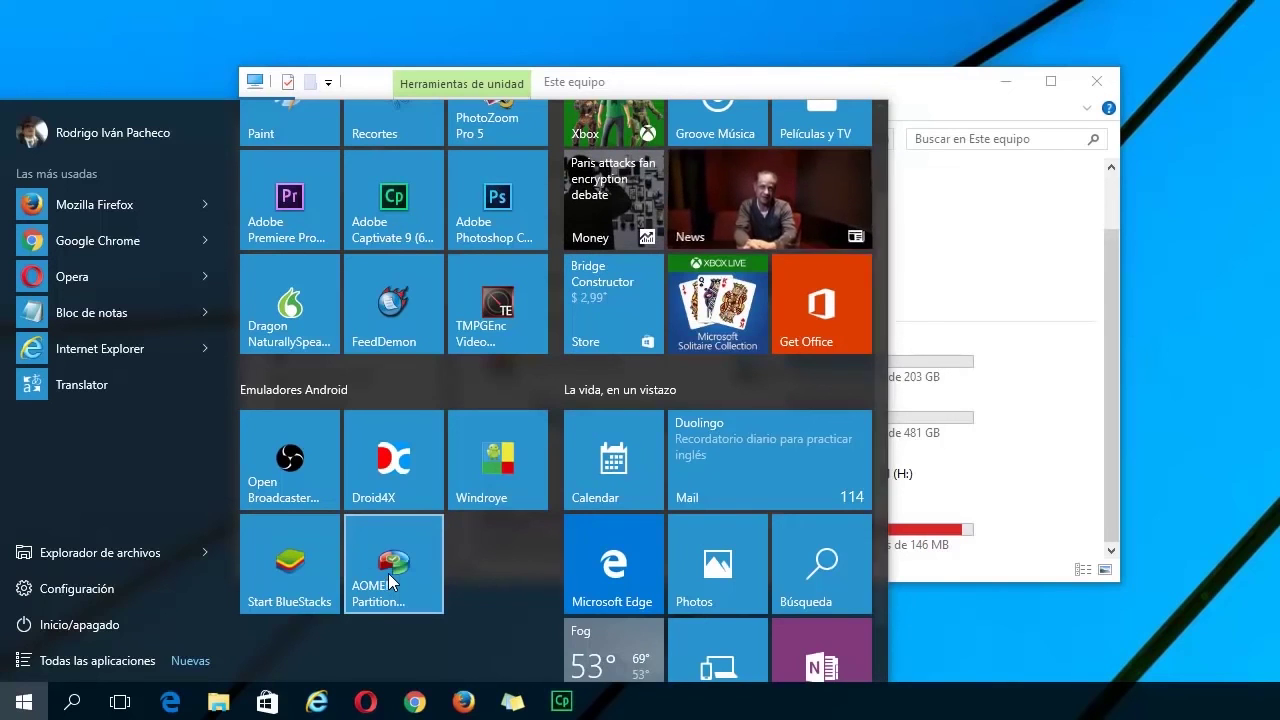
click(391, 574)
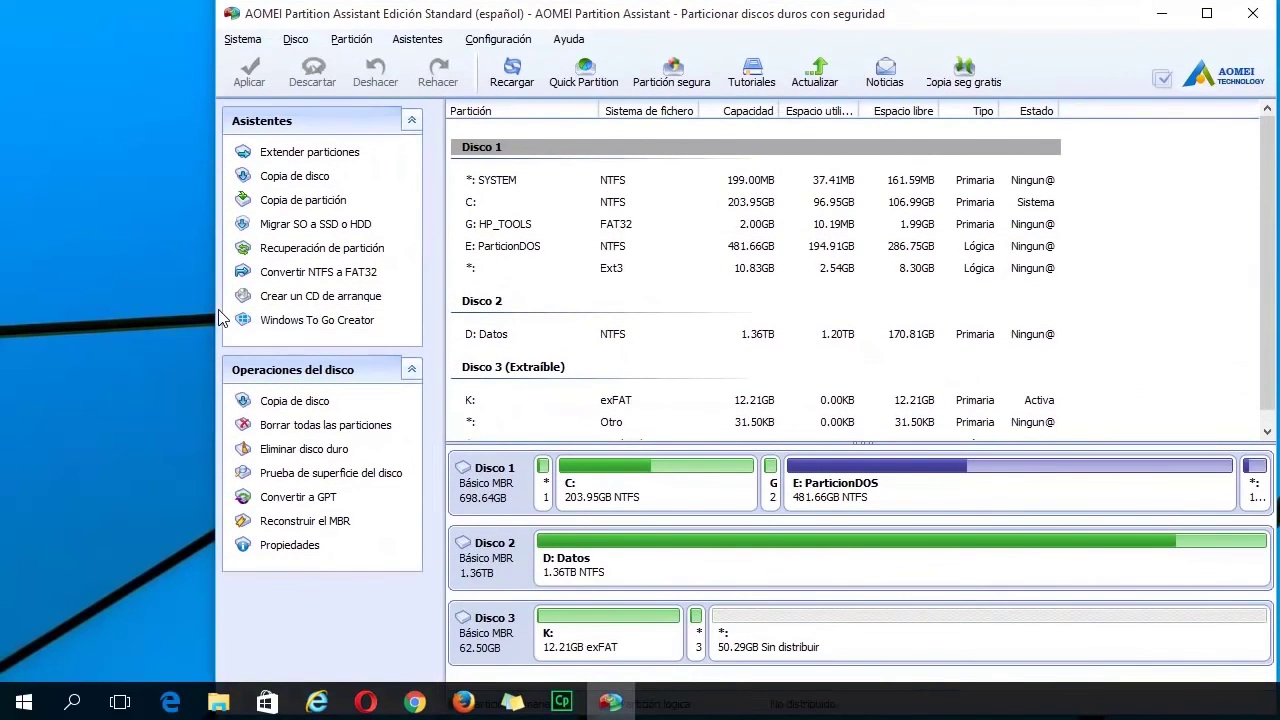
drag(216, 314, 2, 318)
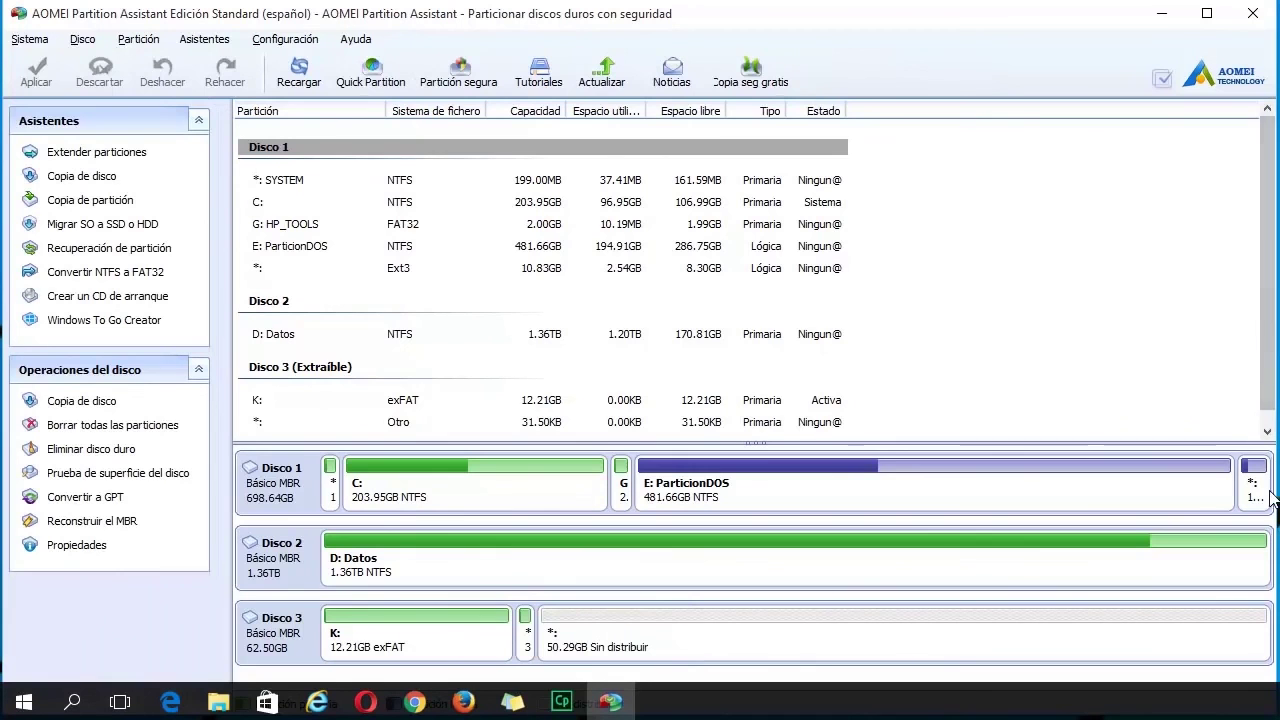
Examine the K: partition and the unallocated space of Disco 3, and accept reloading the changed disk properties
click(1267, 431)
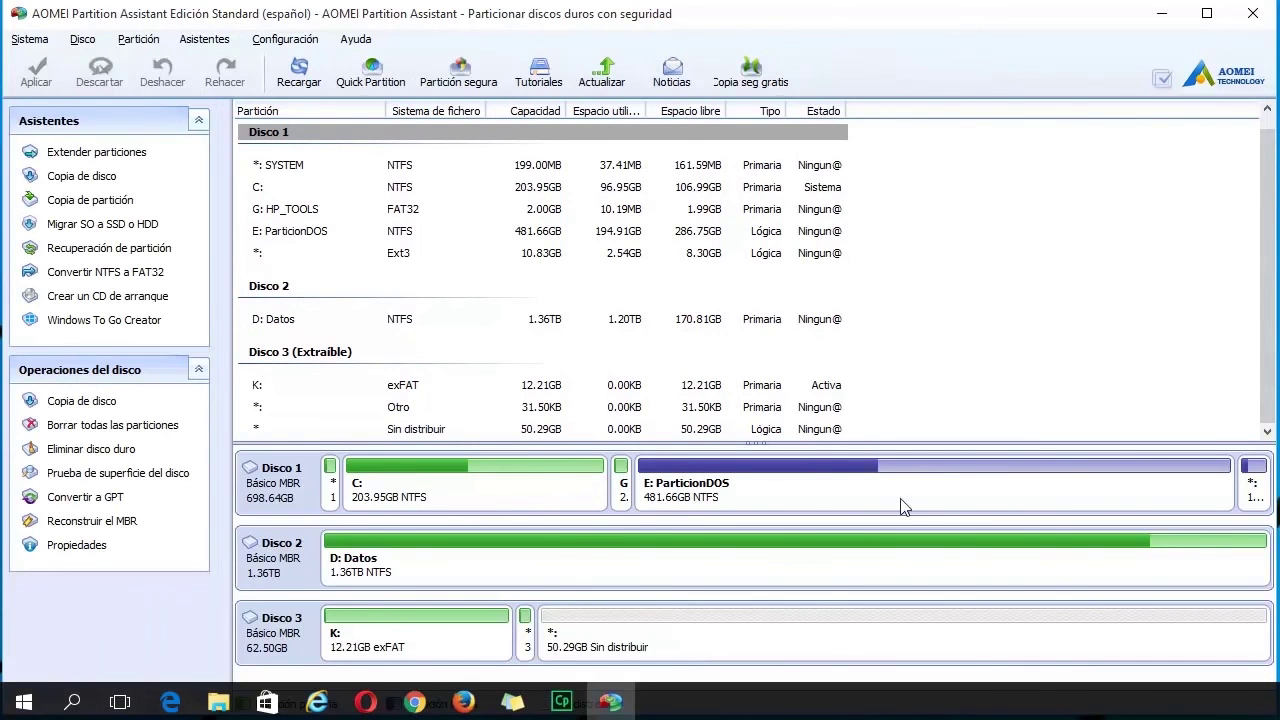
click(476, 634)
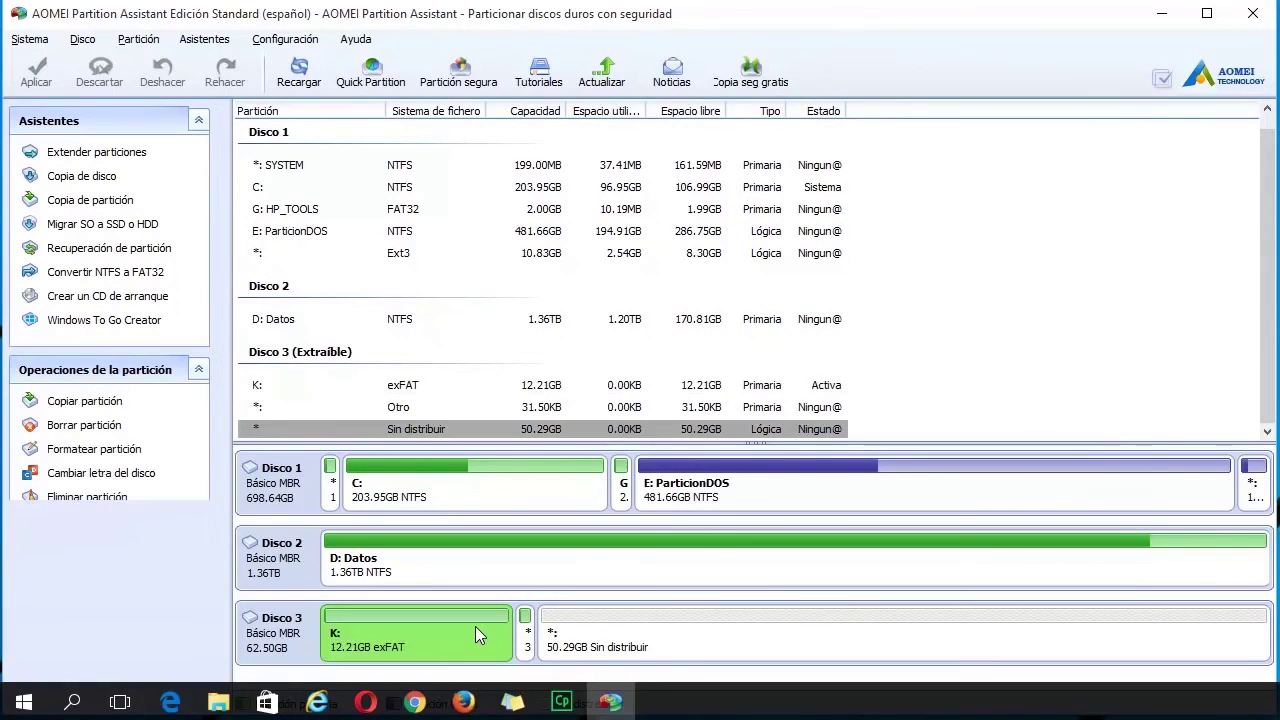
click(699, 634)
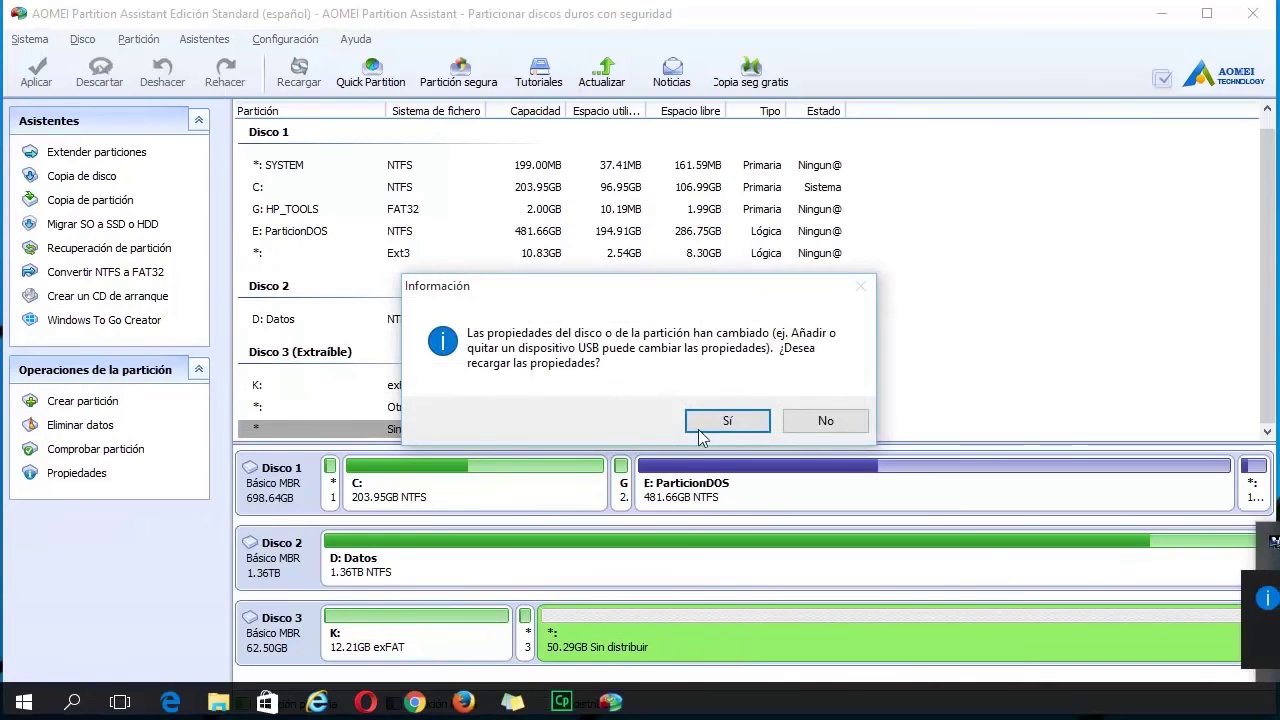
click(728, 420)
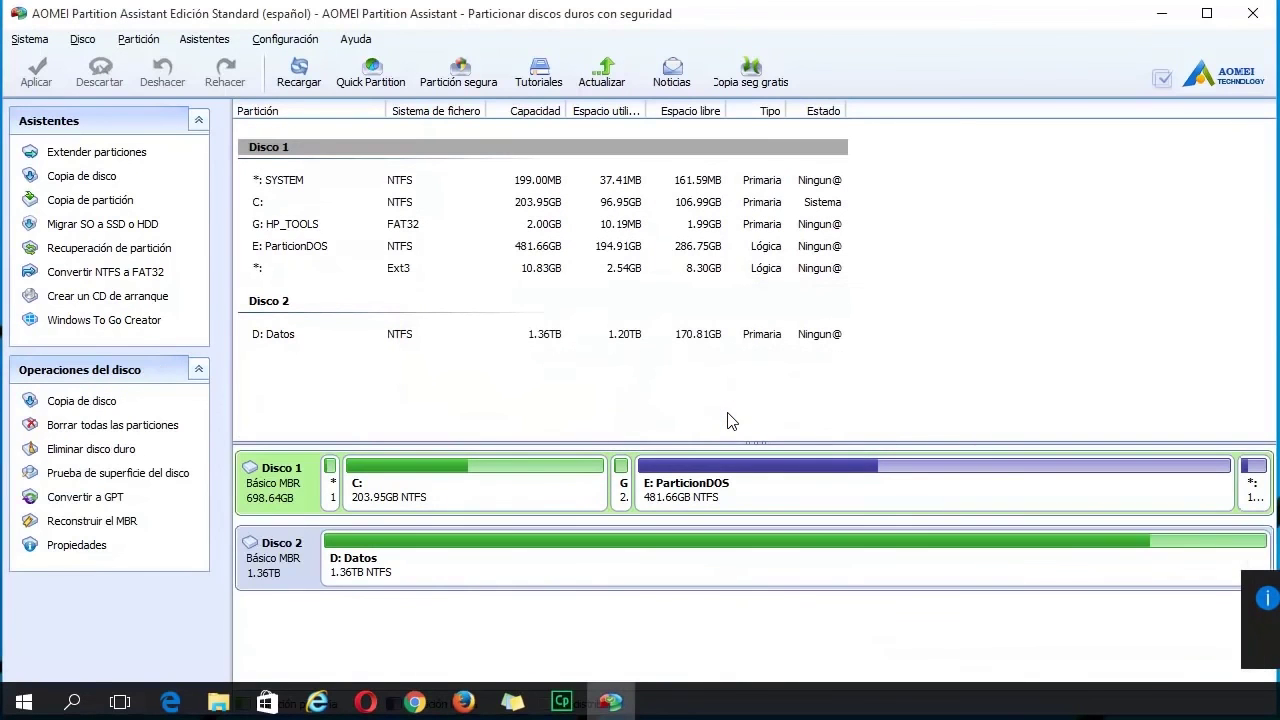